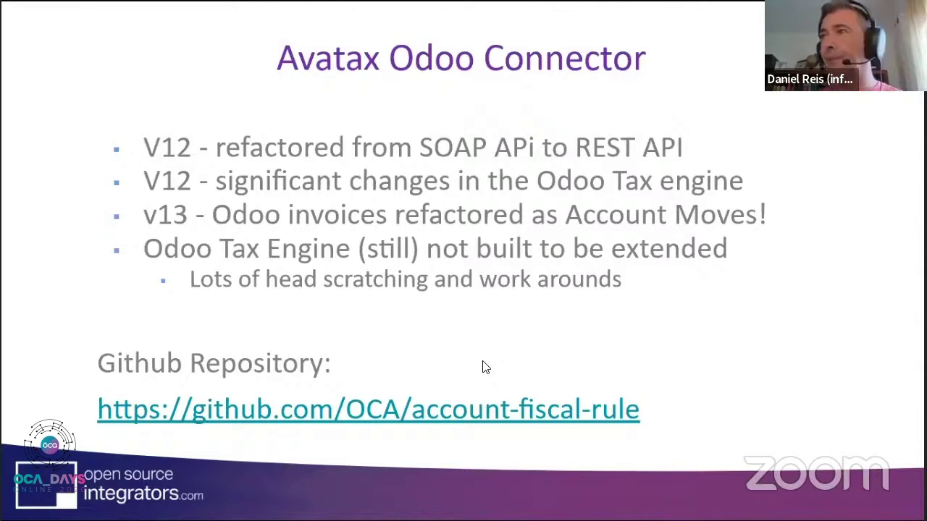
- Advance to the 'Live Demo' slide and switch to the byobu terminal showing the Odoo server log
{"action": "key", "text": "Right"}
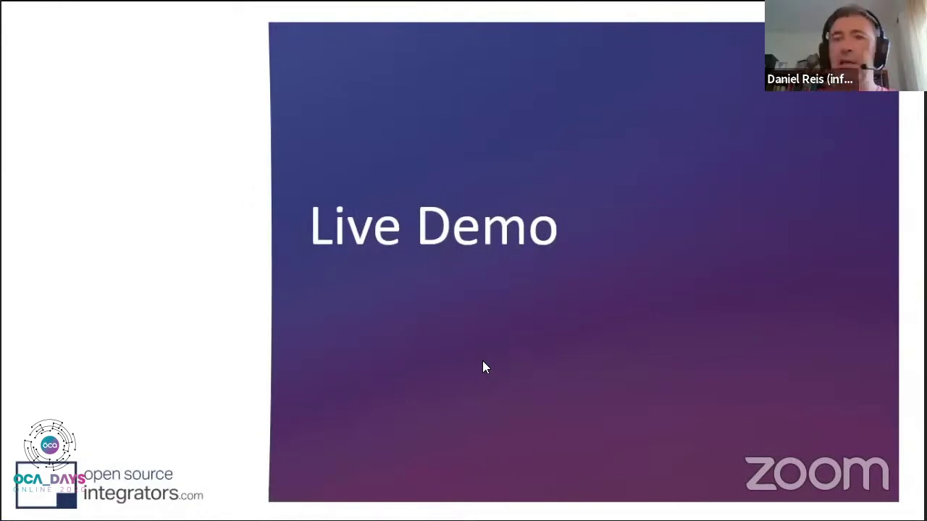
{"action": "mouse_move", "coordinate": [65, 487]}
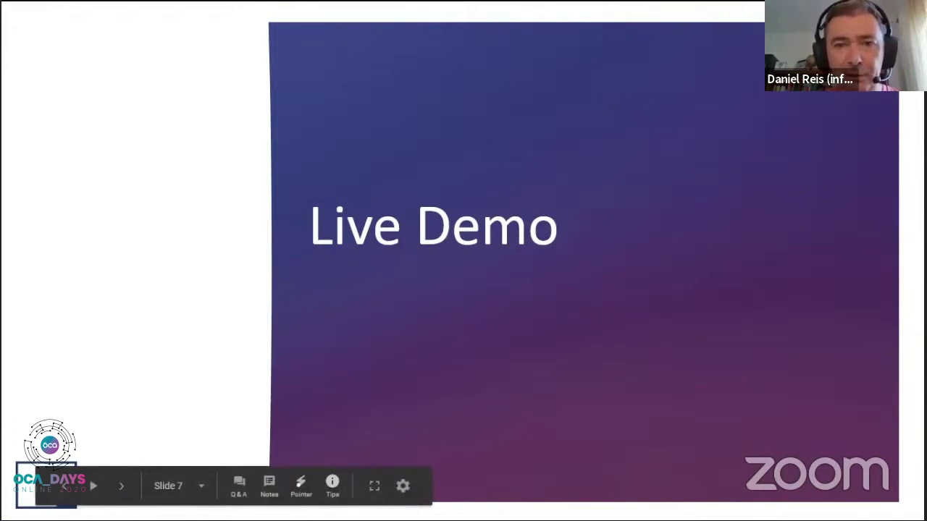
{"action": "key", "text": "alt+Tab"}
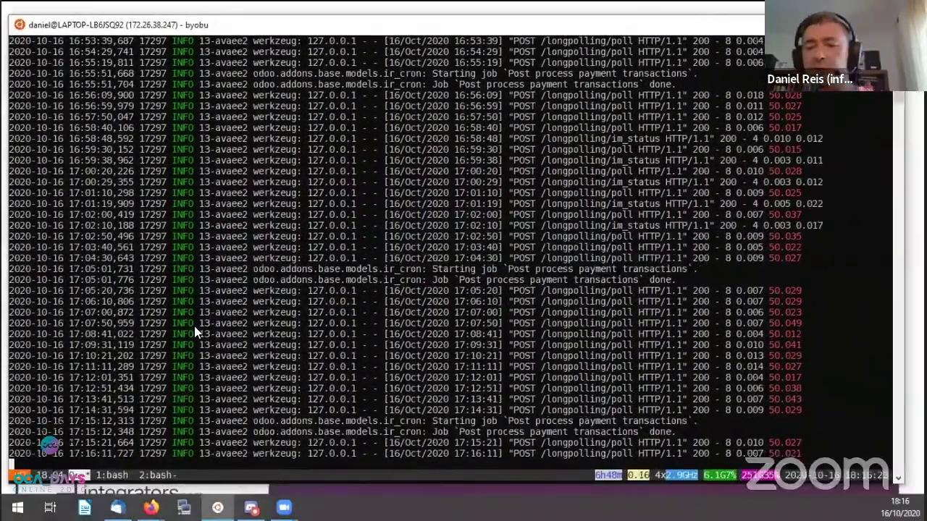
- Mark the end of the server log, reposition the terminal, and switch to Firefox showing Odoo
{"action": "key", "text": "Return"}
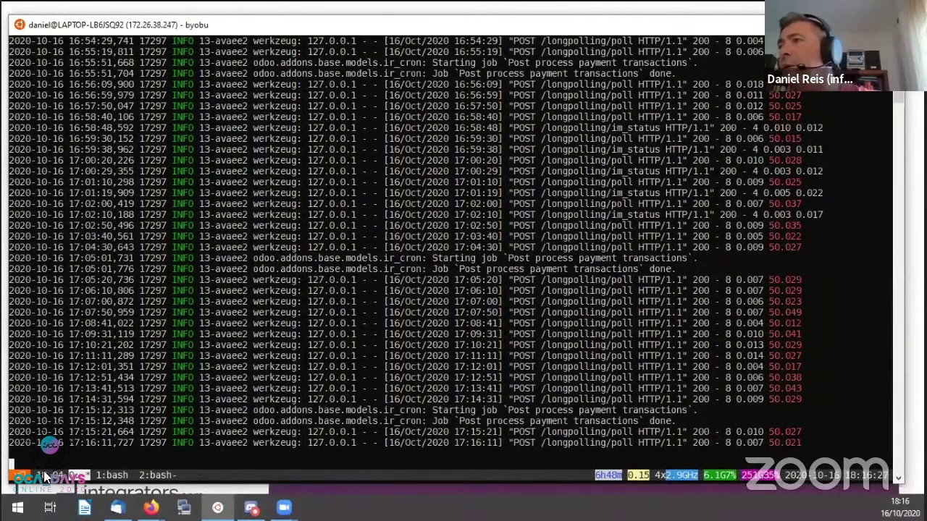
{"action": "left_click_drag", "start_coordinate": [120, 27], "coordinate": [113, 24]}
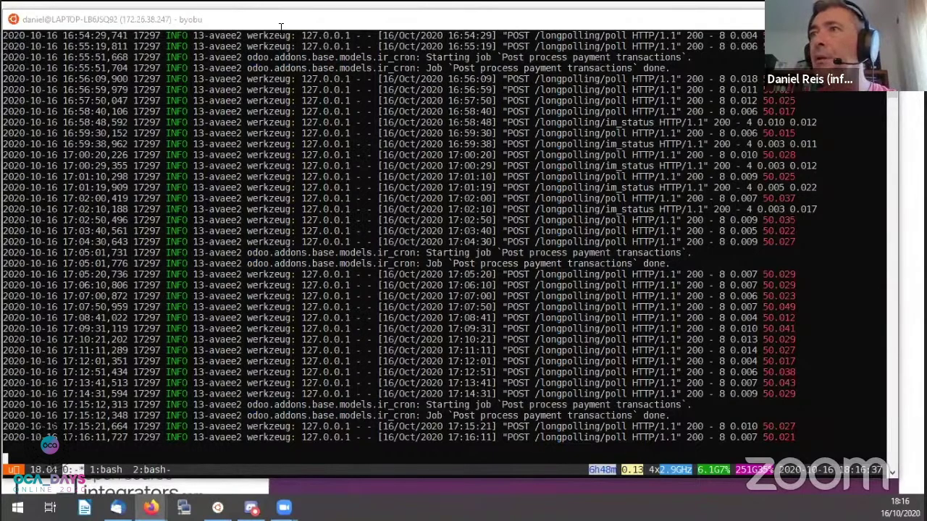
{"action": "key", "text": "alt+Tab"}
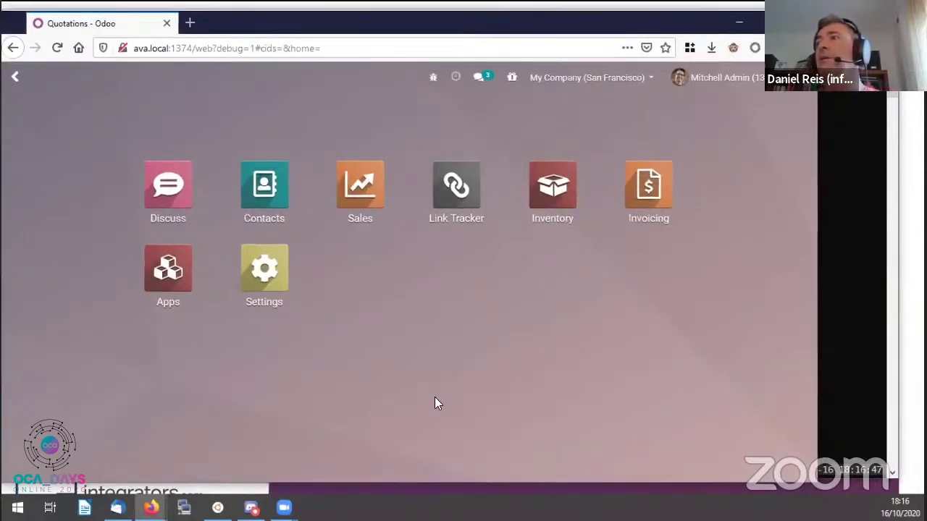
- Create a new Sales quotation with customer Open Source Integrators, and maximise Firefox
{"action": "left_click", "coordinate": [354, 195]}
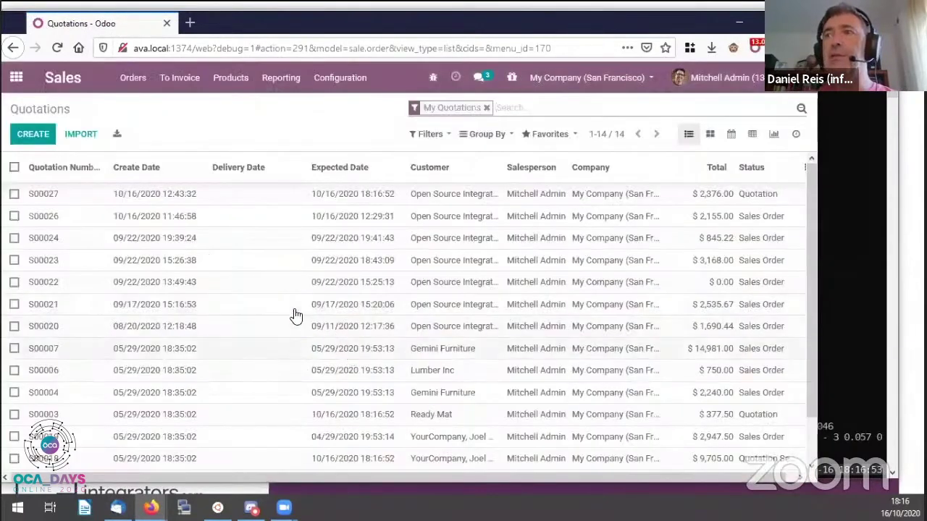
{"action": "left_click", "coordinate": [37, 137]}
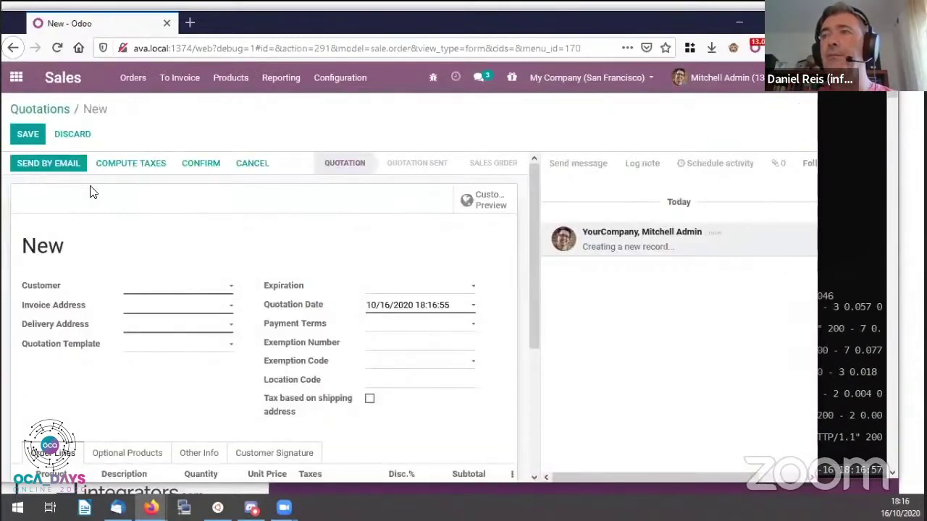
{"action": "left_click", "coordinate": [172, 289]}
{"action": "type", "text": "o"}
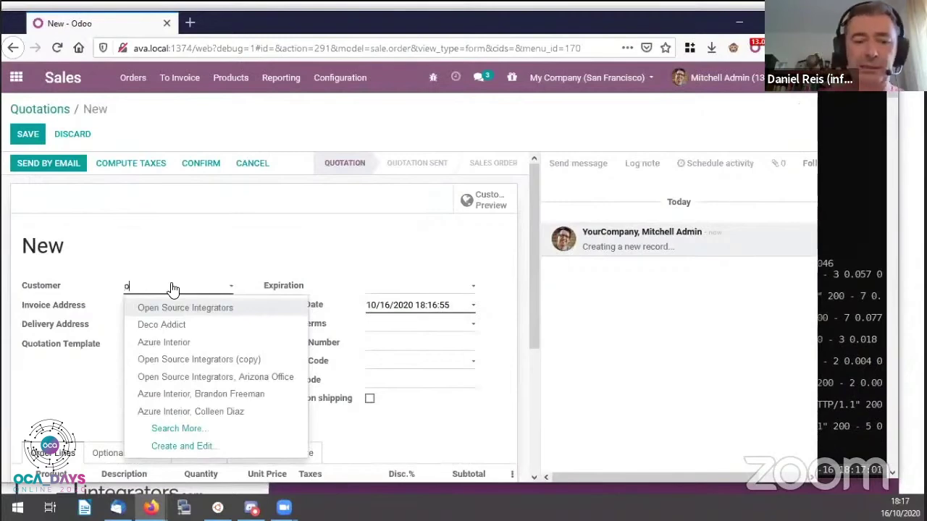
{"action": "type", "text": "pens"}
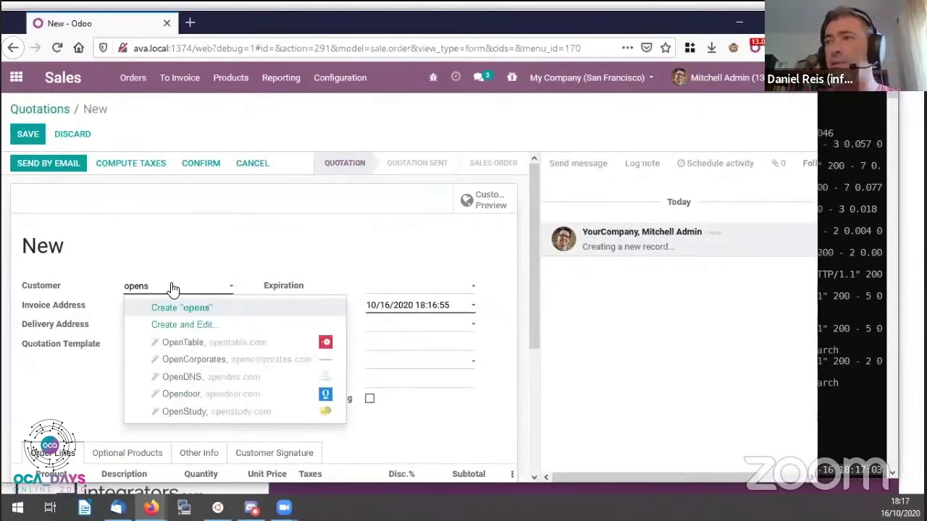
{"action": "key", "text": "BackSpace"}
{"action": "type", "text": "sour"}
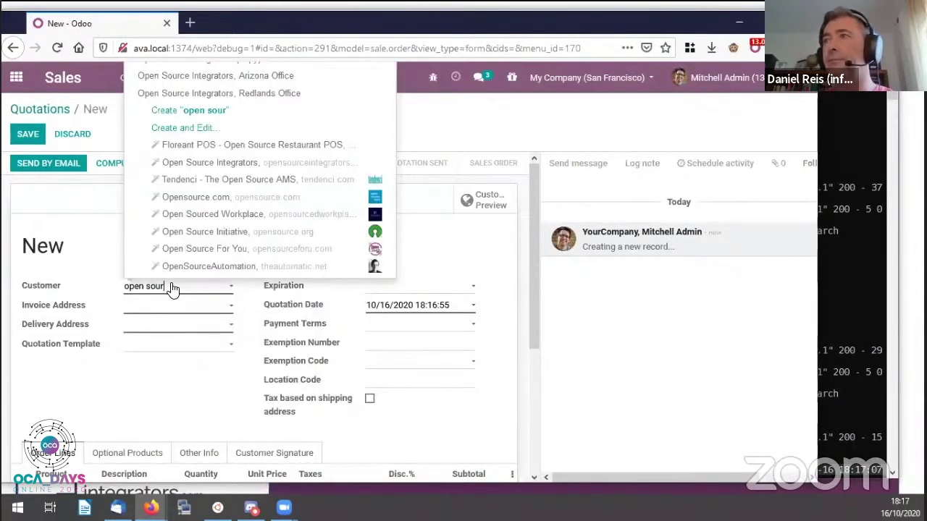
{"action": "key", "text": "Return"}
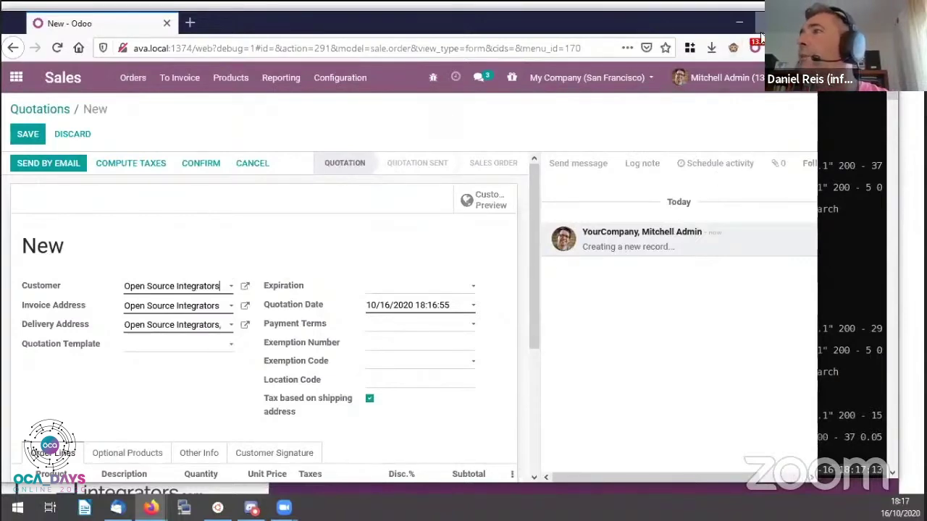
{"action": "key", "text": "super+Up"}
{"action": "scroll", "coordinate": [292, 306], "scroll_direction": "down", "scroll_amount": 2}
{"action": "scroll", "coordinate": [292, 314], "scroll_direction": "up", "scroll_amount": 2}
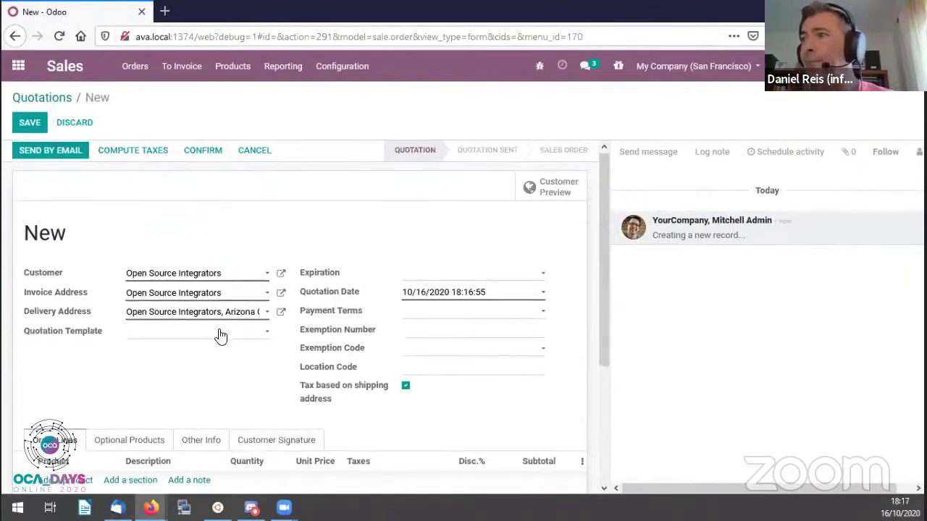
{"action": "scroll", "coordinate": [222, 337], "scroll_direction": "down", "scroll_amount": 1}
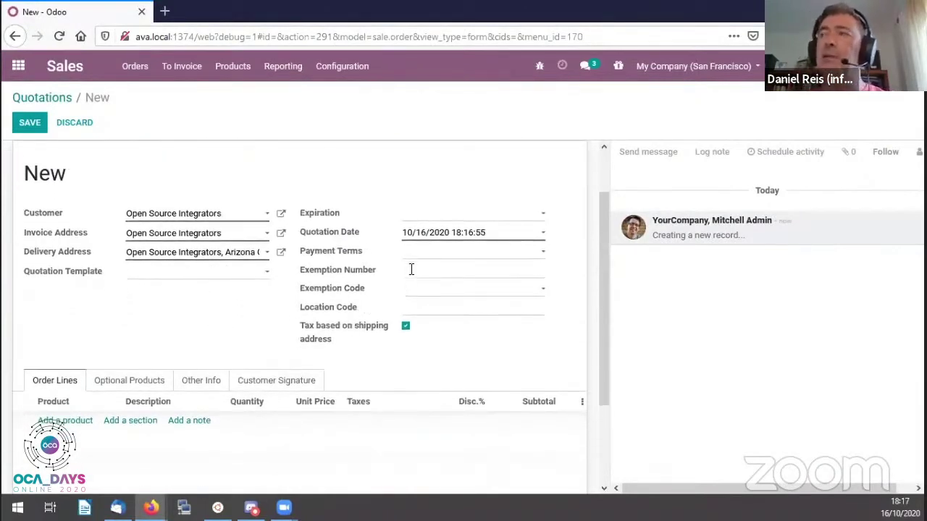
- Review the quotation's Exemption Code choices without selecting one
{"action": "left_click", "coordinate": [428, 293]}
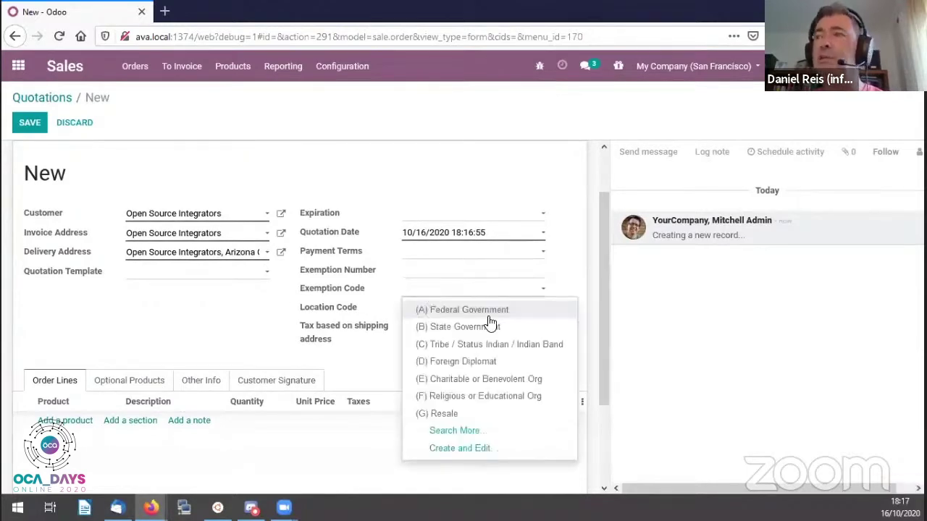
{"action": "left_click", "coordinate": [341, 291]}
{"action": "left_click", "coordinate": [391, 292]}
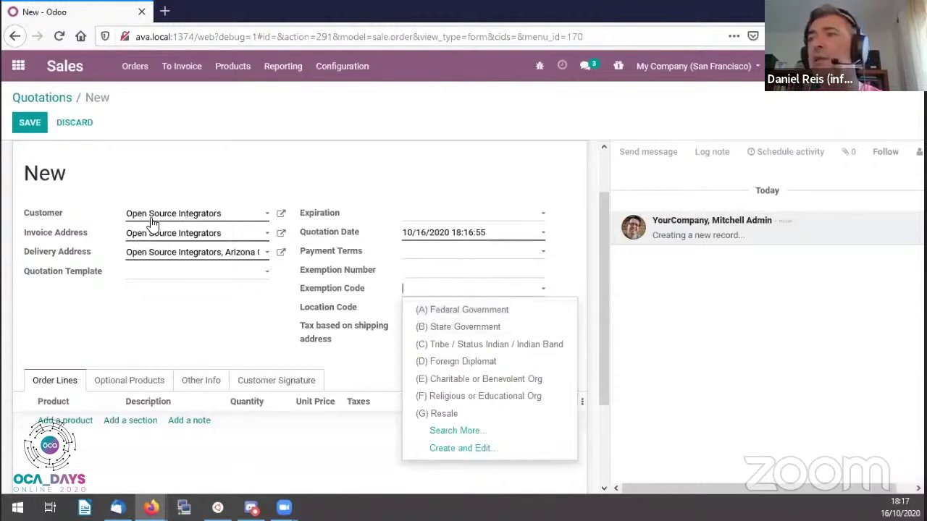
{"action": "left_click", "coordinate": [199, 342]}
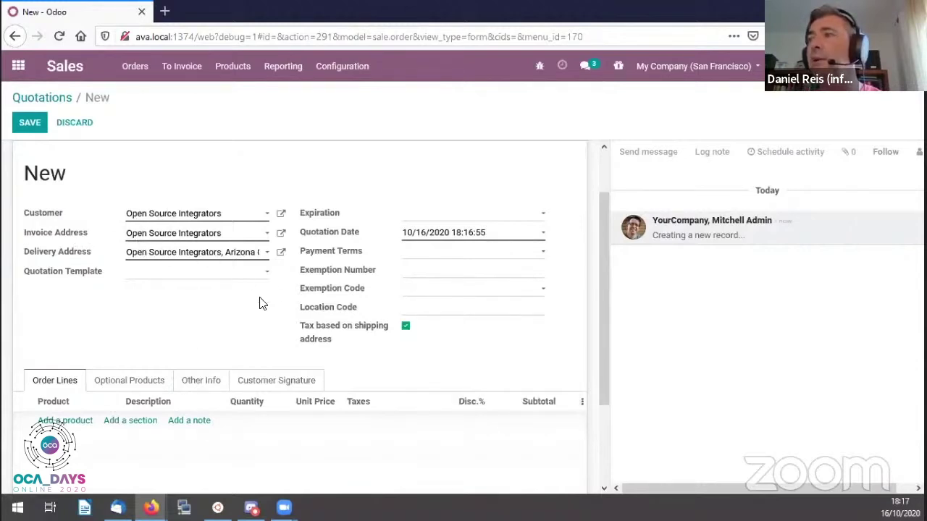
- Add a [DESK0005] Customizable Desk (Custom, White) line, quantity 1 at 750.00
{"action": "scroll", "coordinate": [182, 271], "scroll_direction": "down", "scroll_amount": 3}
{"action": "left_click", "coordinate": [70, 304]}
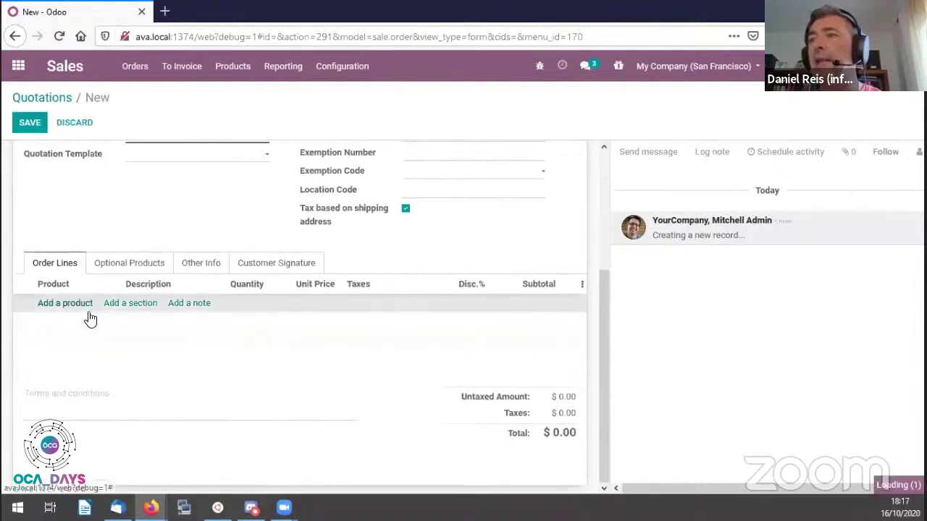
{"action": "left_click", "coordinate": [78, 304]}
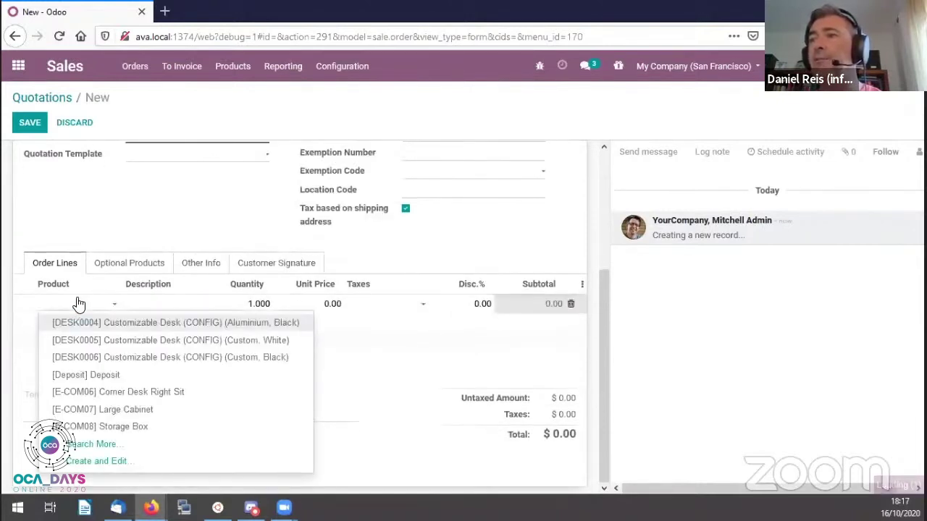
{"action": "left_click", "coordinate": [104, 340]}
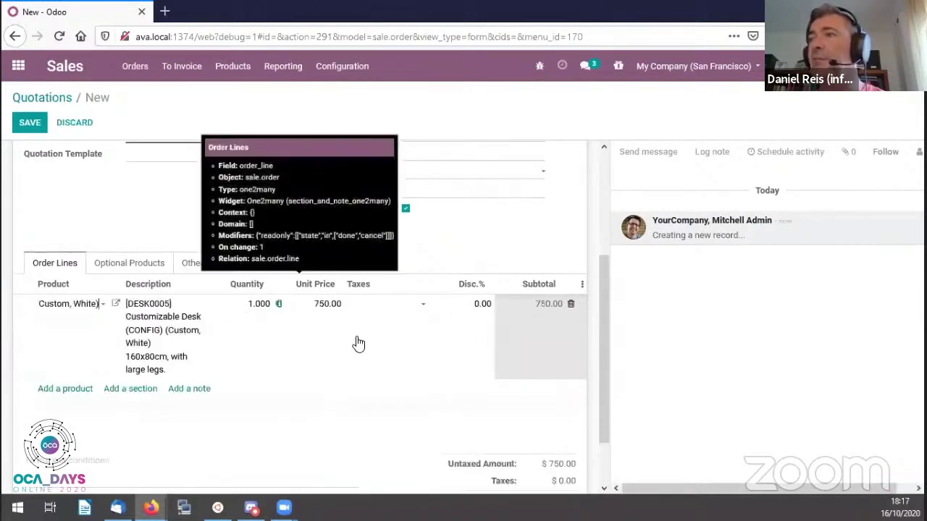
{"action": "left_click", "coordinate": [491, 312]}
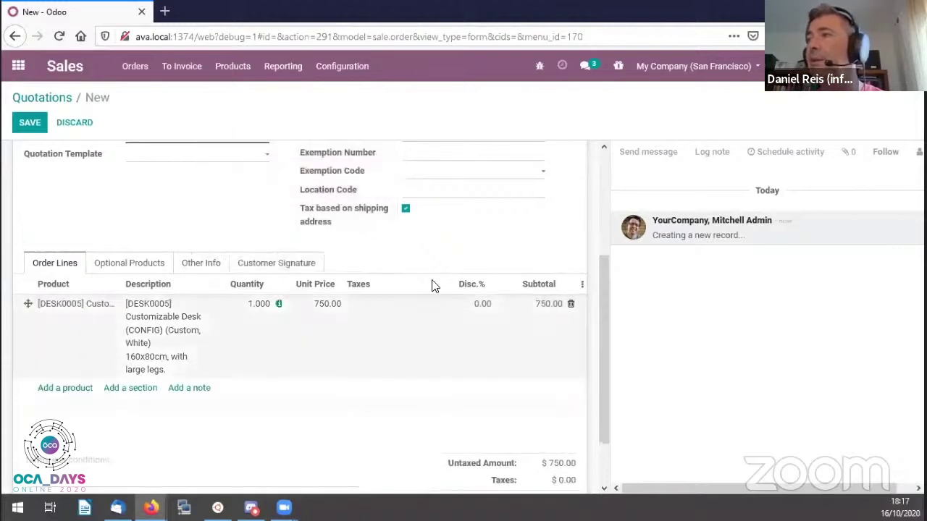
{"action": "scroll", "coordinate": [277, 290], "scroll_direction": "up", "scroll_amount": 3}
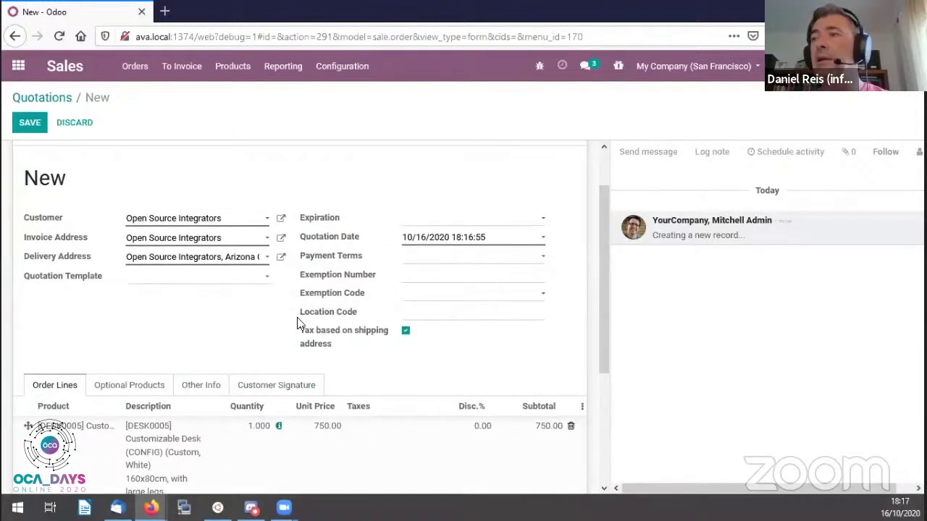
{"action": "scroll", "coordinate": [406, 311], "scroll_direction": "down", "scroll_amount": 2}
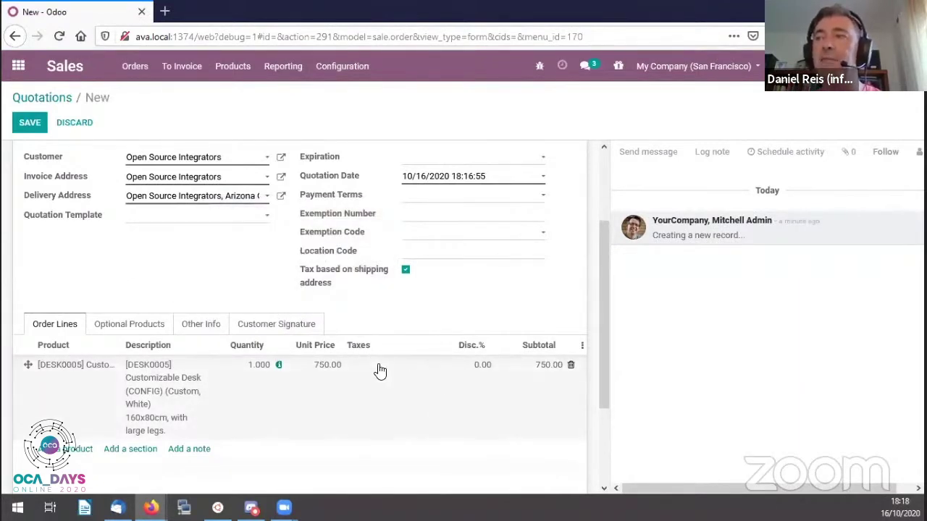
{"action": "mouse_move", "coordinate": [372, 369]}
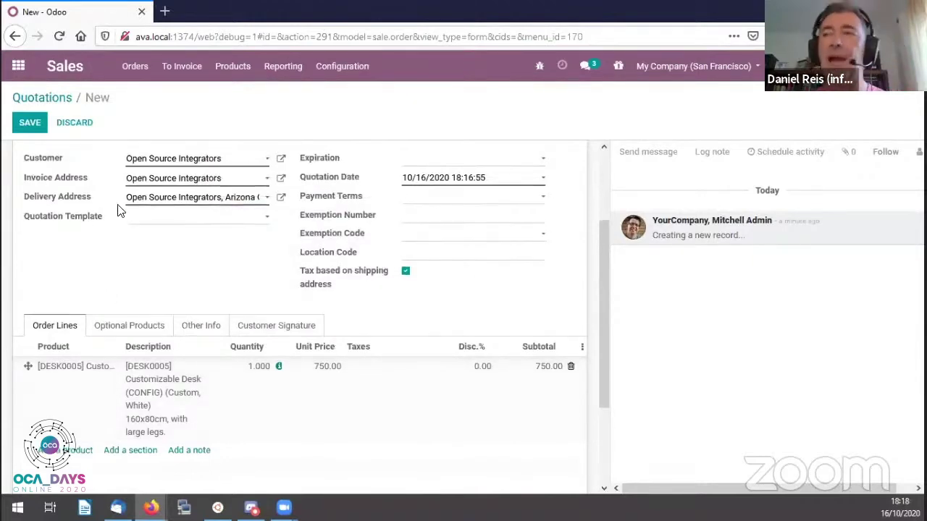
{"action": "scroll", "coordinate": [228, 317], "scroll_direction": "up", "scroll_amount": 1}
{"action": "scroll", "coordinate": [234, 317], "scroll_direction": "down", "scroll_amount": 1}
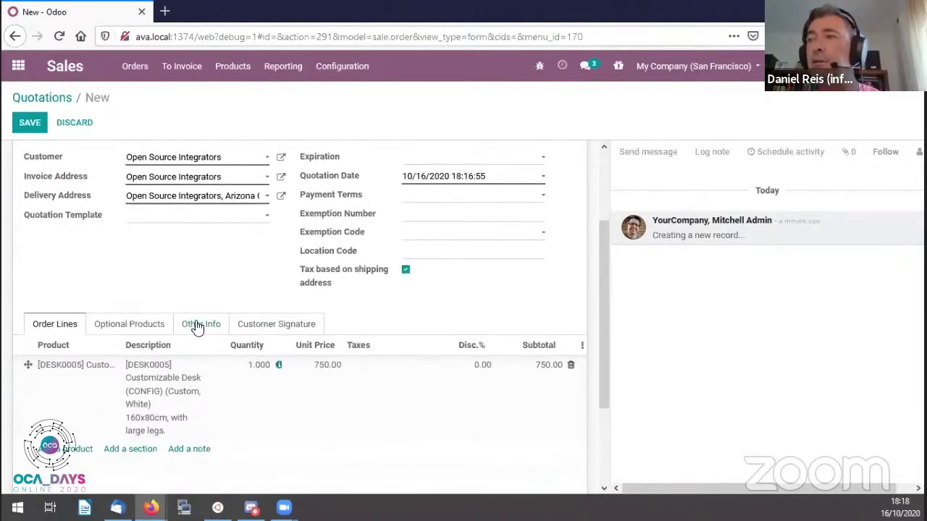
{"action": "left_click", "coordinate": [201, 324]}
{"action": "scroll", "coordinate": [304, 289], "scroll_direction": "down", "scroll_amount": 3}
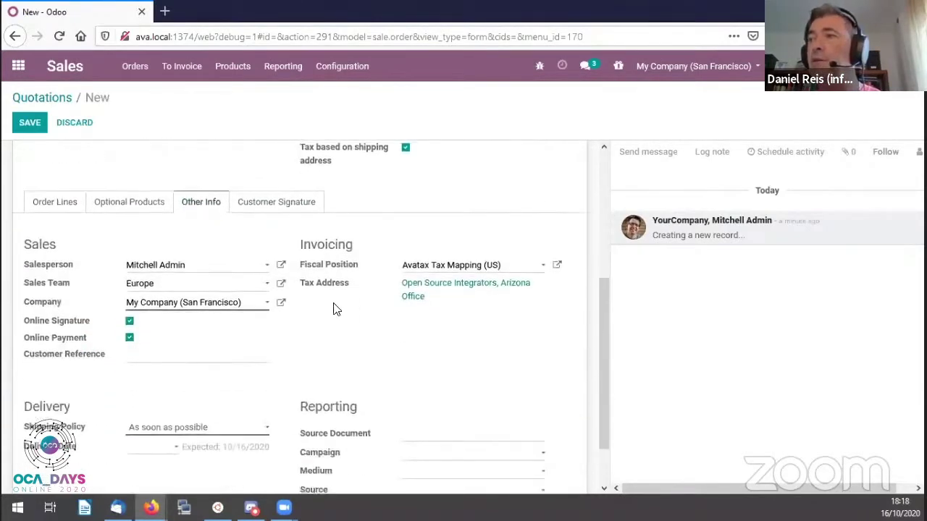
{"action": "left_click", "coordinate": [476, 269]}
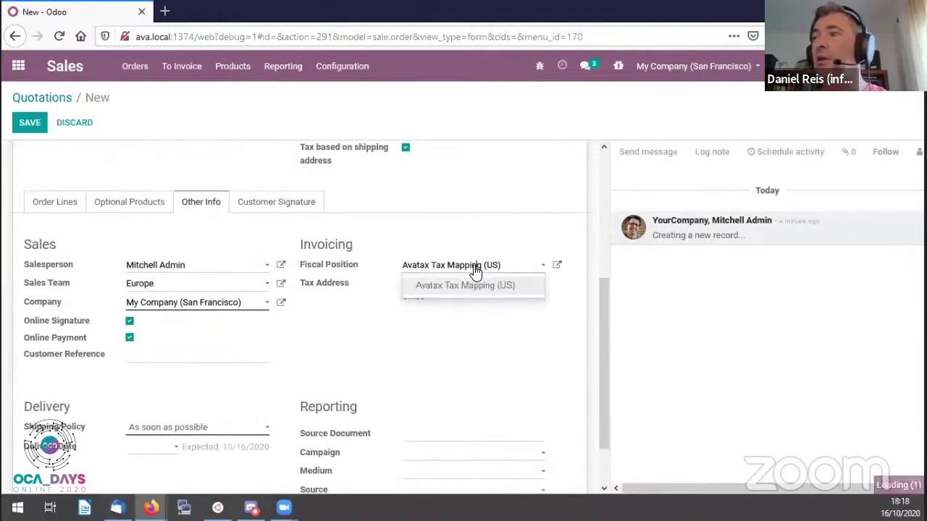
{"action": "left_click", "coordinate": [558, 266]}
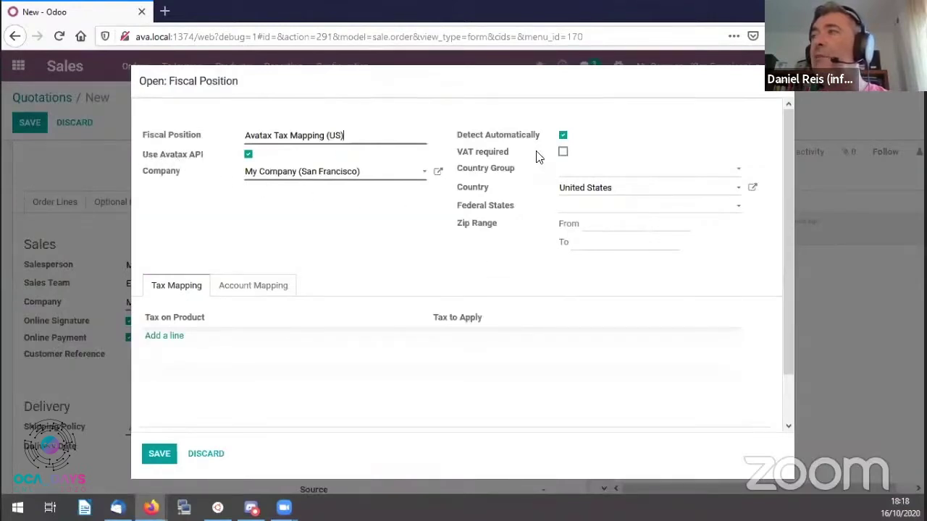
{"action": "key", "text": "Escape"}
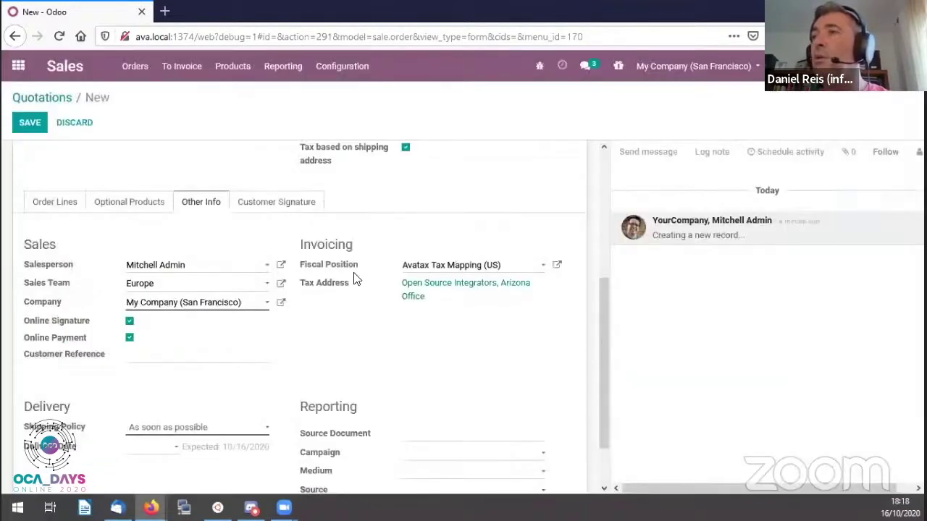
{"action": "scroll", "coordinate": [355, 279], "scroll_direction": "up", "scroll_amount": 3}
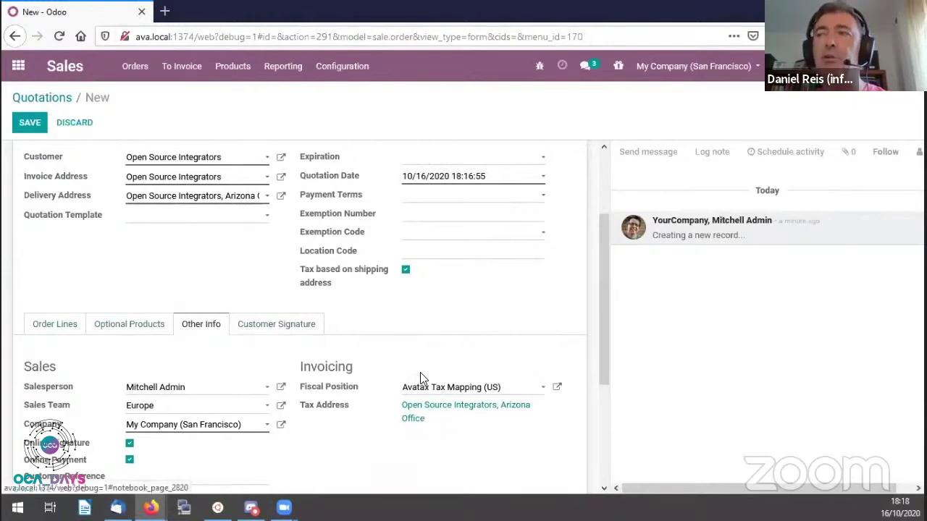
- Compute taxes with AvaTax on the Order Lines and check the 5.6% tax of $42.00 and $792.00 total
{"action": "scroll", "coordinate": [384, 375], "scroll_direction": "up", "scroll_amount": 3}
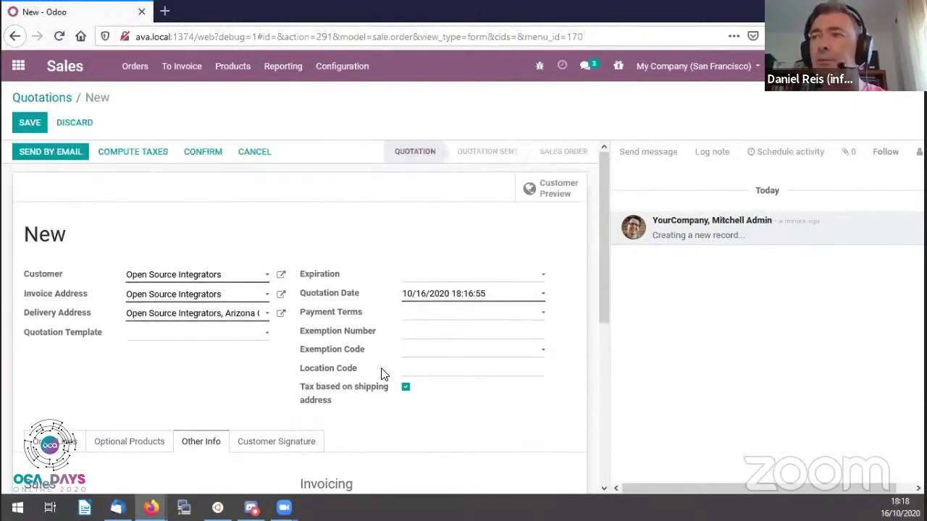
{"action": "scroll", "coordinate": [384, 375], "scroll_direction": "down", "scroll_amount": 6}
{"action": "left_click", "coordinate": [42, 202]}
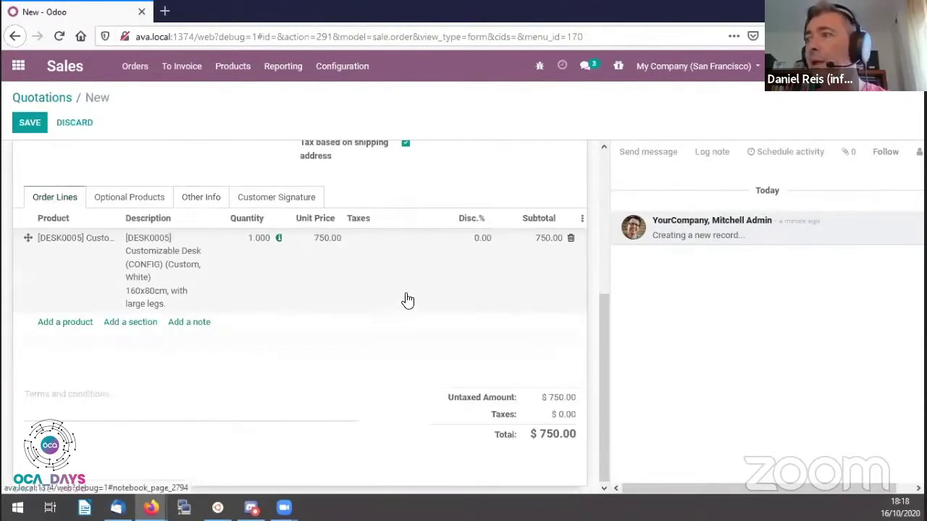
{"action": "scroll", "coordinate": [306, 340], "scroll_direction": "up", "scroll_amount": 4}
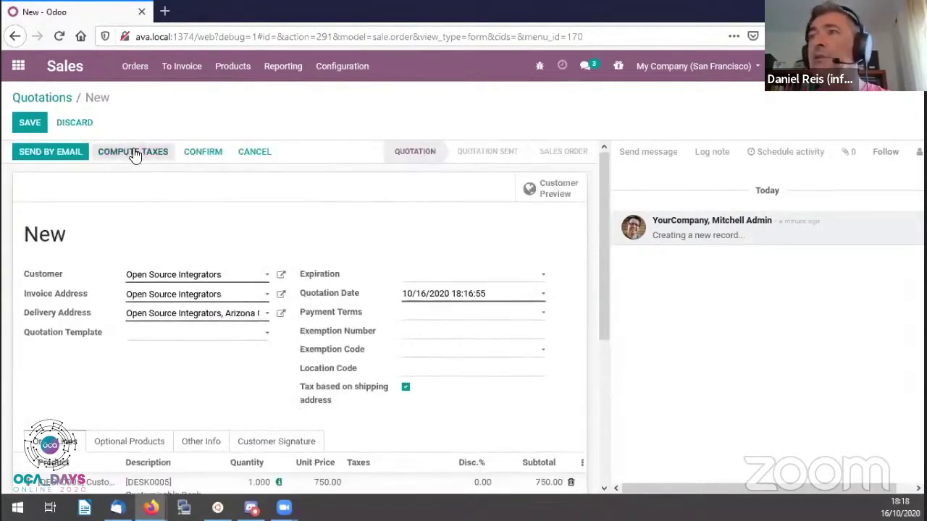
{"action": "left_click", "coordinate": [150, 162]}
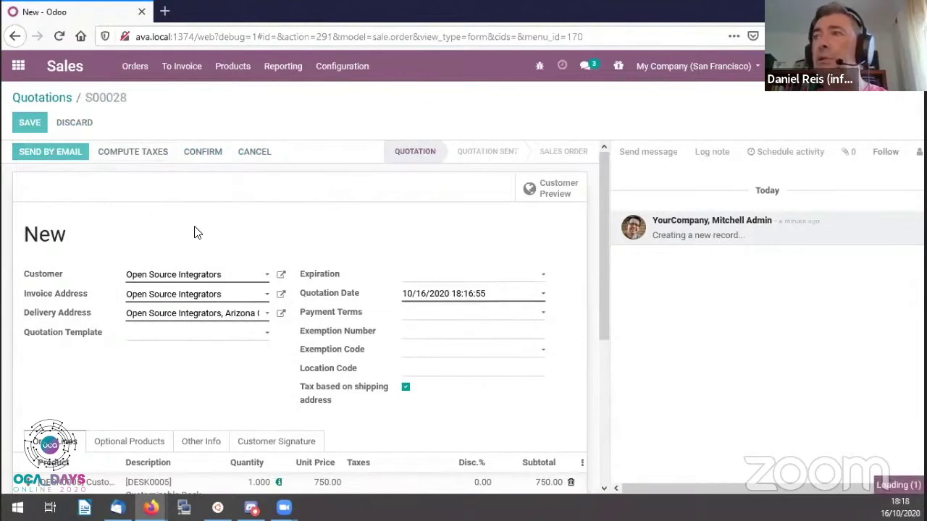
{"action": "scroll", "coordinate": [193, 229], "scroll_direction": "down", "scroll_amount": 4}
{"action": "scroll", "coordinate": [326, 235], "scroll_direction": "down", "scroll_amount": 1}
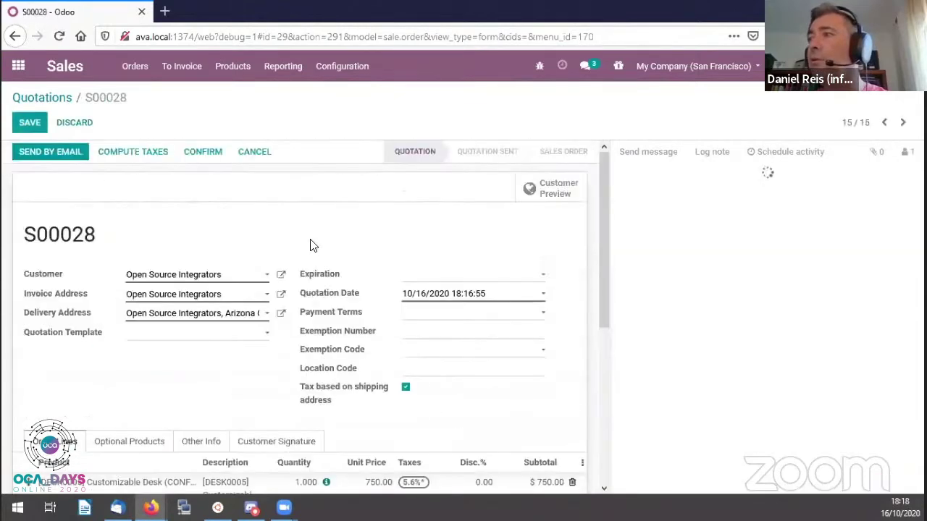
{"action": "scroll", "coordinate": [308, 248], "scroll_direction": "down", "scroll_amount": 5}
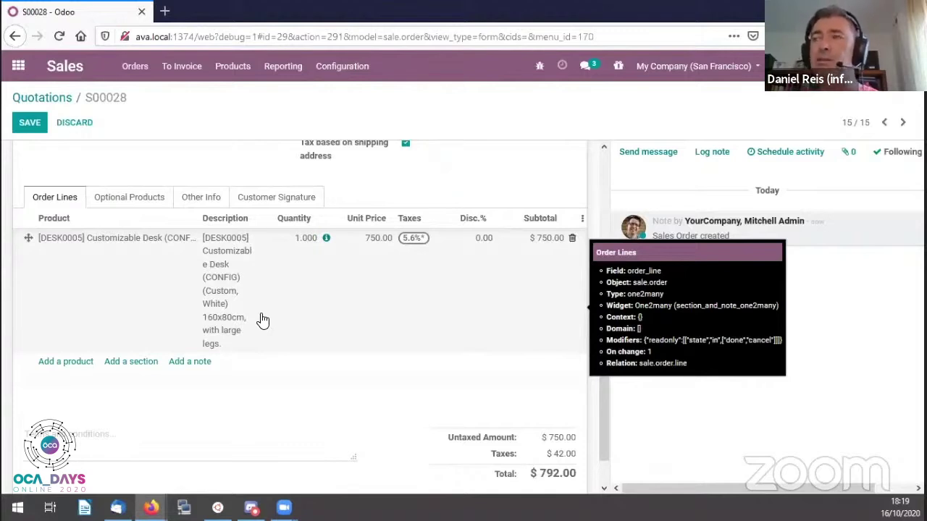
{"action": "scroll", "coordinate": [414, 307], "scroll_direction": "down", "scroll_amount": 1}
{"action": "mouse_move", "coordinate": [577, 419]}
{"action": "left_mouse_down"}
{"action": "mouse_move", "coordinate": [551, 415]}
{"action": "mouse_move", "coordinate": [573, 414]}
{"action": "mouse_move", "coordinate": [559, 419]}
{"action": "left_mouse_up"}
{"action": "scroll", "coordinate": [485, 319], "scroll_direction": "up", "scroll_amount": 3}
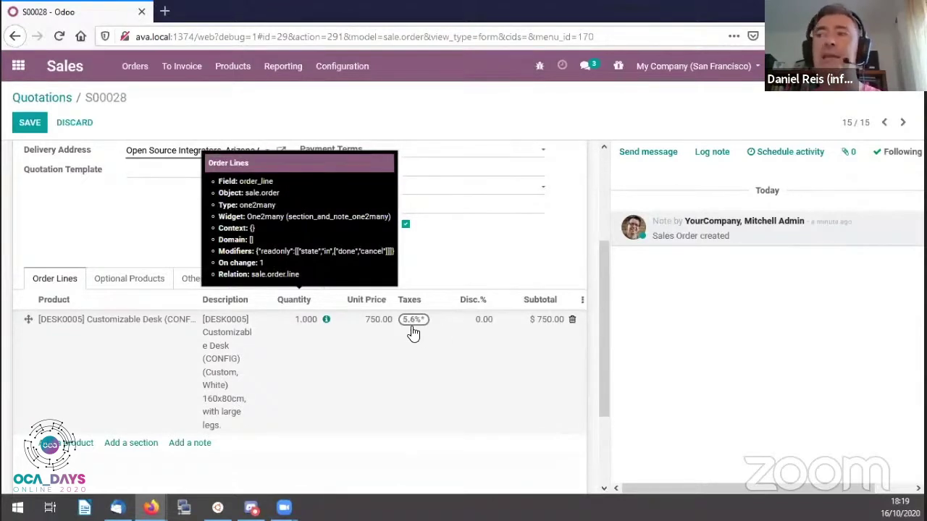
- Save S00028, reopen it for editing, and set the desk line quantity to 3
{"action": "left_click", "coordinate": [31, 132]}
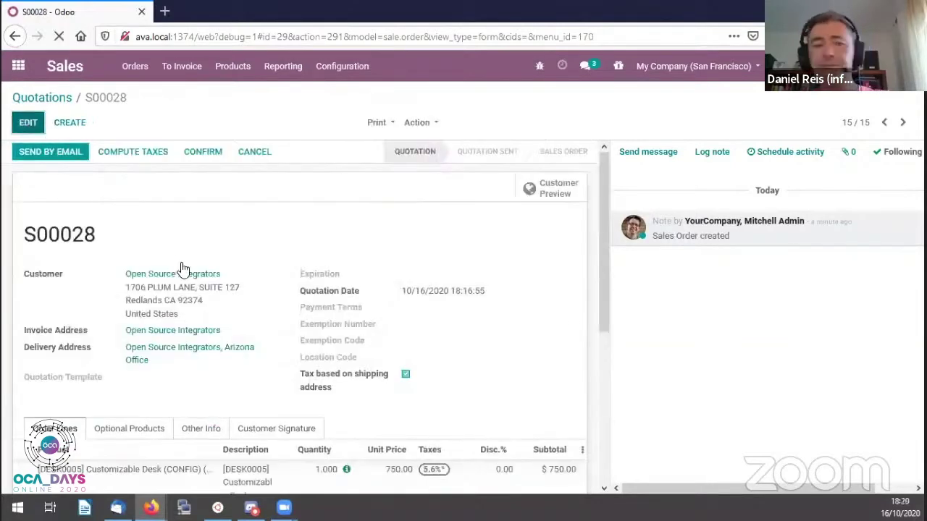
{"action": "key", "text": "alt+e"}
{"action": "scroll", "coordinate": [468, 408], "scroll_direction": "down", "scroll_amount": 3}
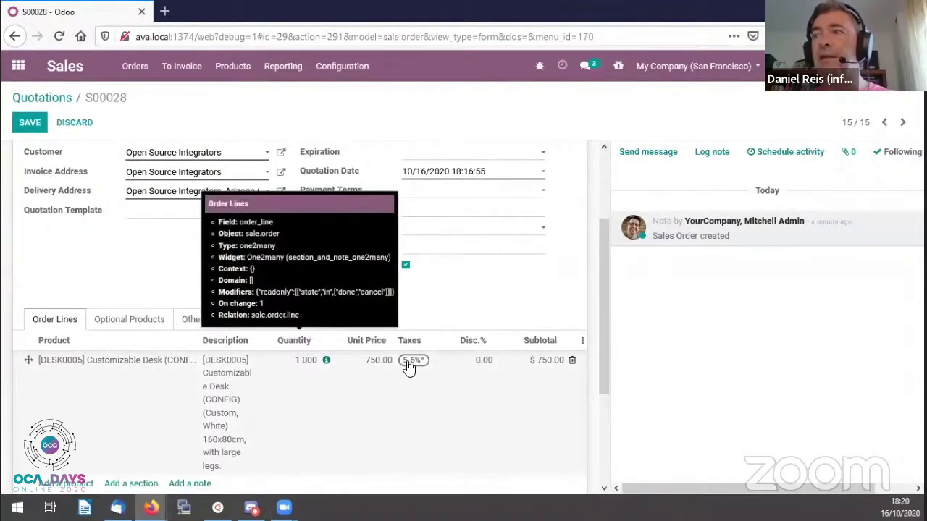
{"action": "left_click", "coordinate": [300, 364]}
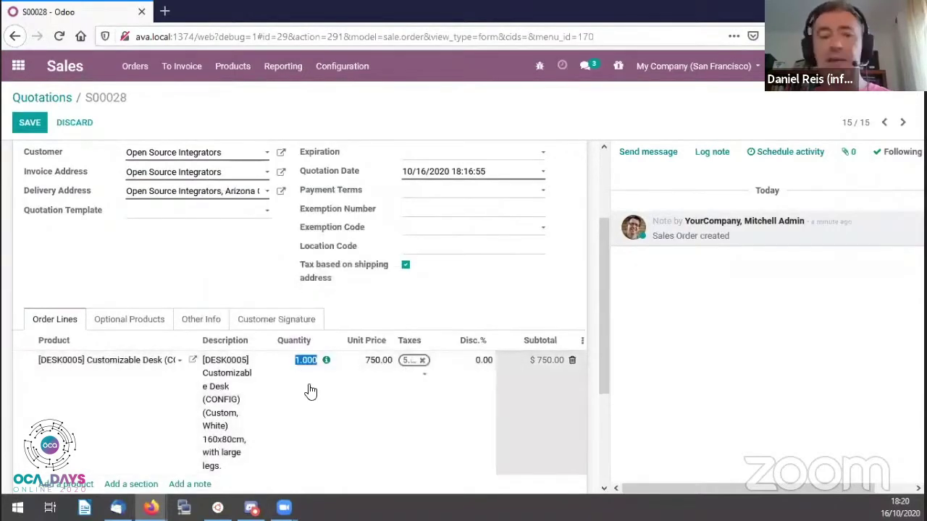
{"action": "type", "text": "2"}
{"action": "key", "text": "Tab"}
{"action": "scroll", "coordinate": [515, 391], "scroll_direction": "down", "scroll_amount": 3}
{"action": "double_click", "coordinate": [314, 197]}
{"action": "type", "text": "3"}
{"action": "key", "text": "Tab"}
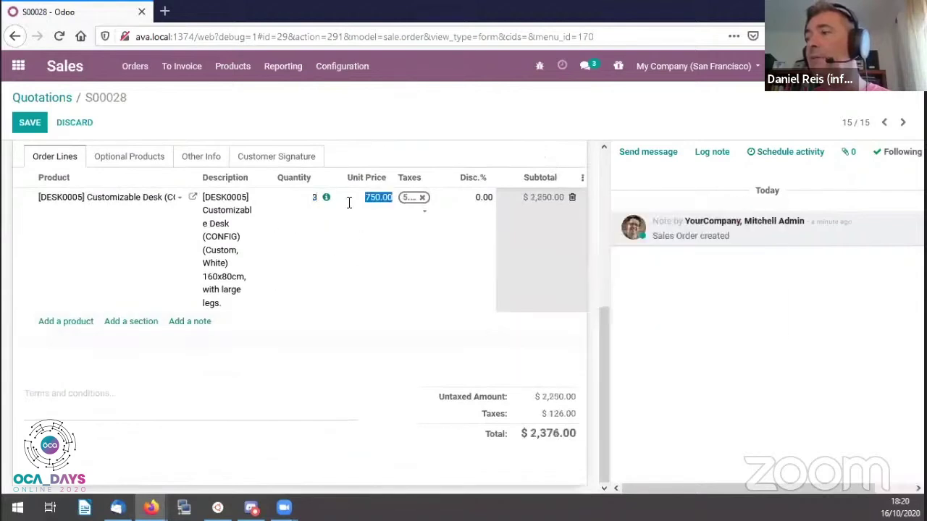
- Set the desk line's unit price to 800 and discount to 10%
{"action": "left_click", "coordinate": [366, 200]}
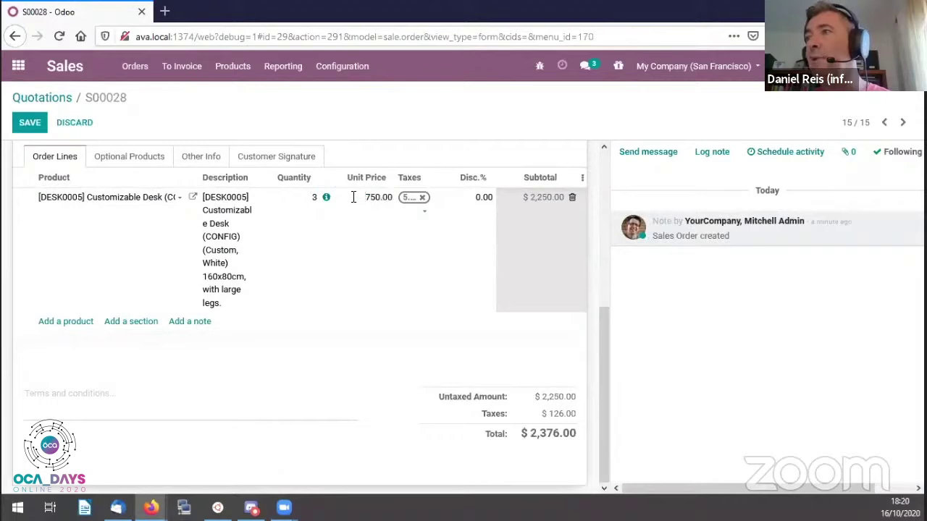
{"action": "left_click_drag", "start_coordinate": [354, 197], "coordinate": [405, 199]}
{"action": "type", "text": "8"}
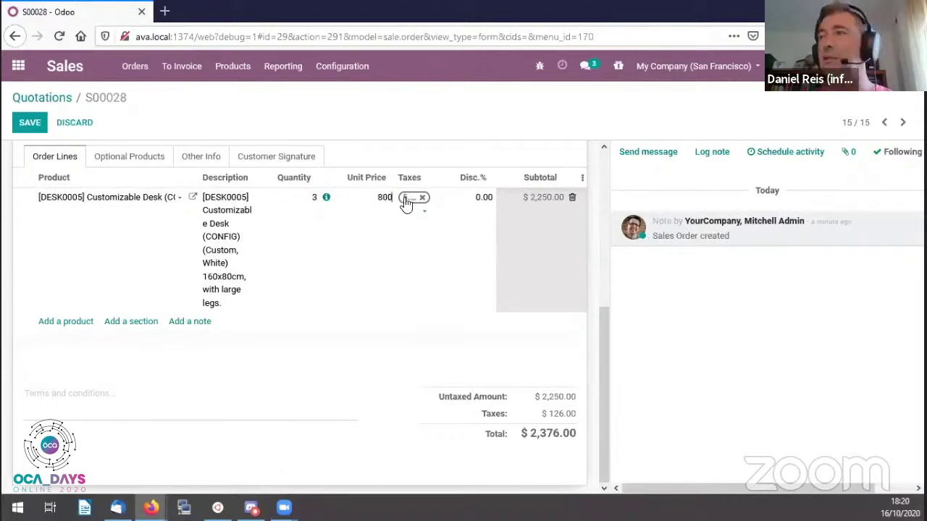
{"action": "key", "text": "Tab"}
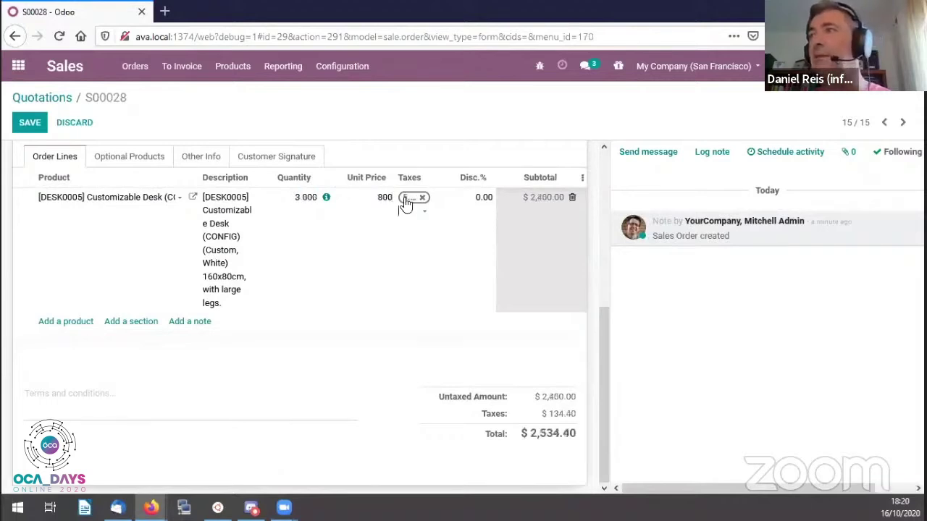
{"action": "left_click", "coordinate": [475, 200]}
{"action": "type", "text": "10"}
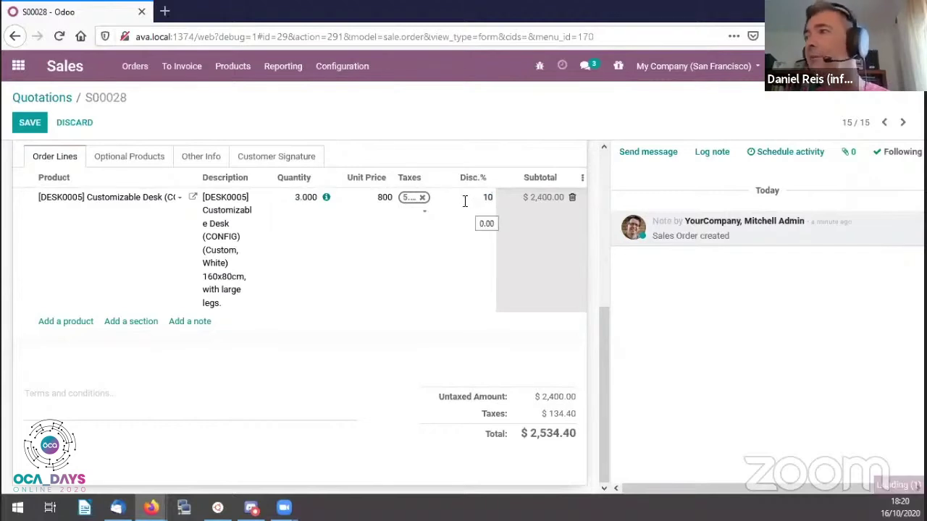
{"action": "key", "text": "Return"}
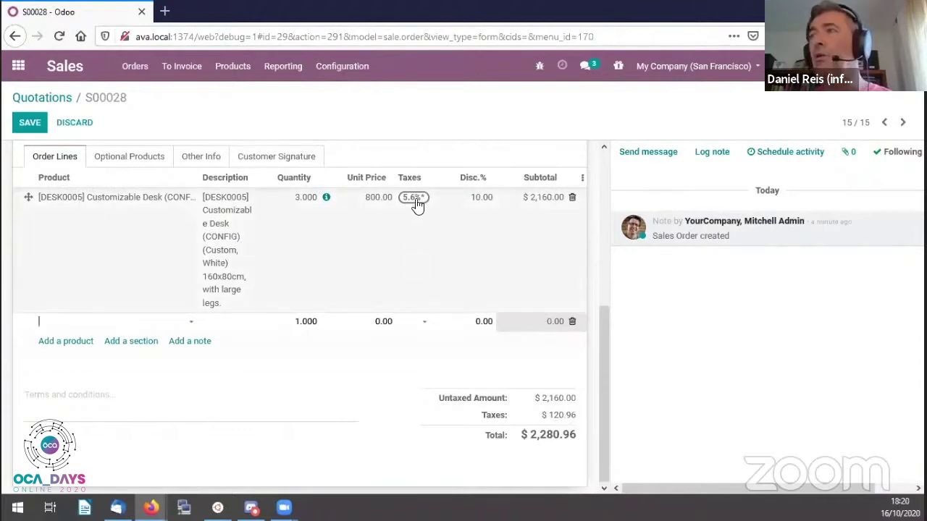
- Check the recomputed $120.96 tax and $2,280.96 total
{"action": "mouse_move", "coordinate": [417, 205]}
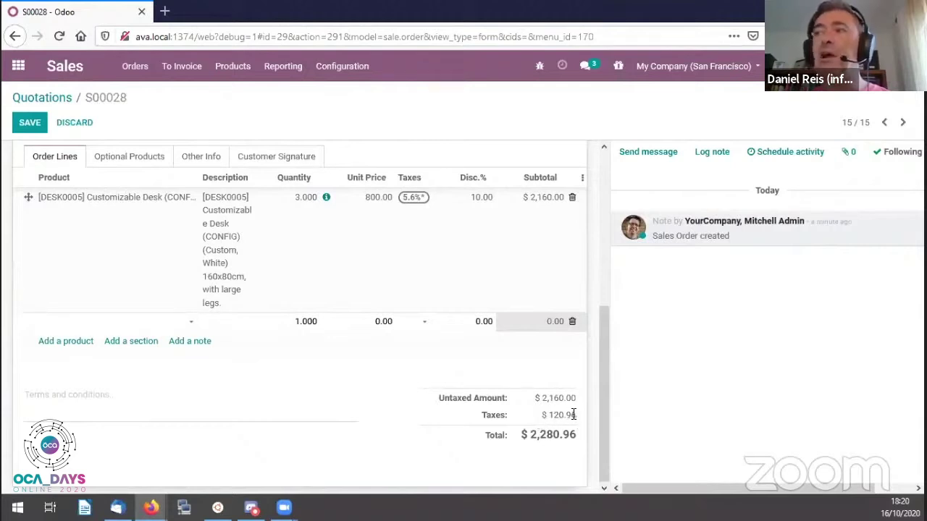
{"action": "left_click_drag", "start_coordinate": [576, 415], "coordinate": [478, 415]}
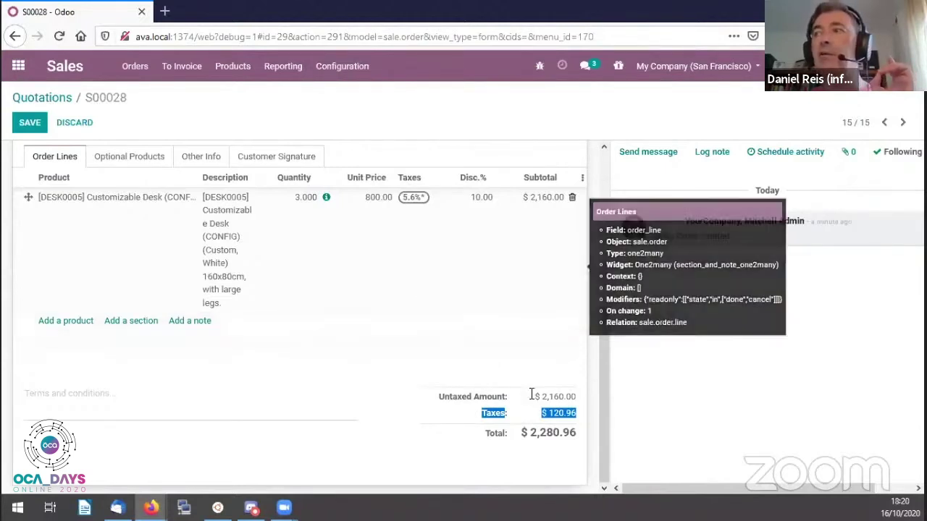
{"action": "left_click", "coordinate": [571, 415]}
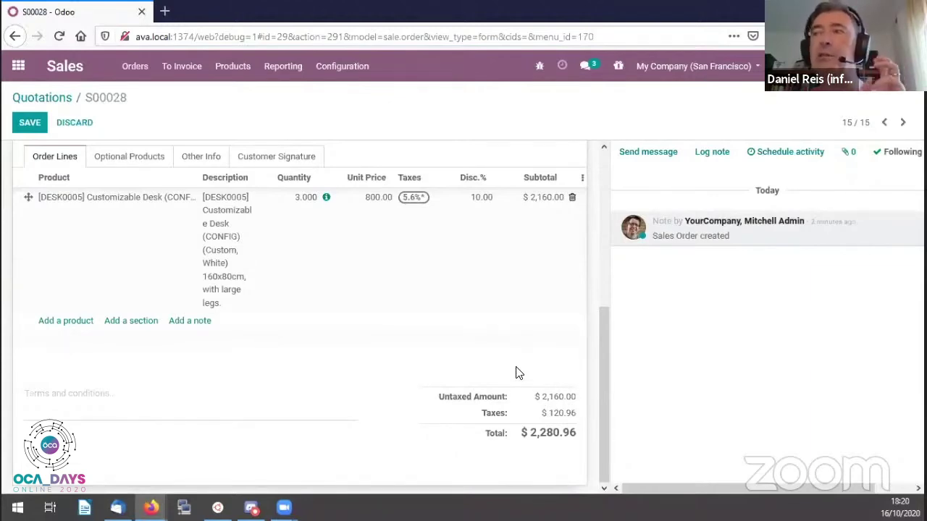
{"action": "scroll", "coordinate": [437, 335], "scroll_direction": "up", "scroll_amount": 3}
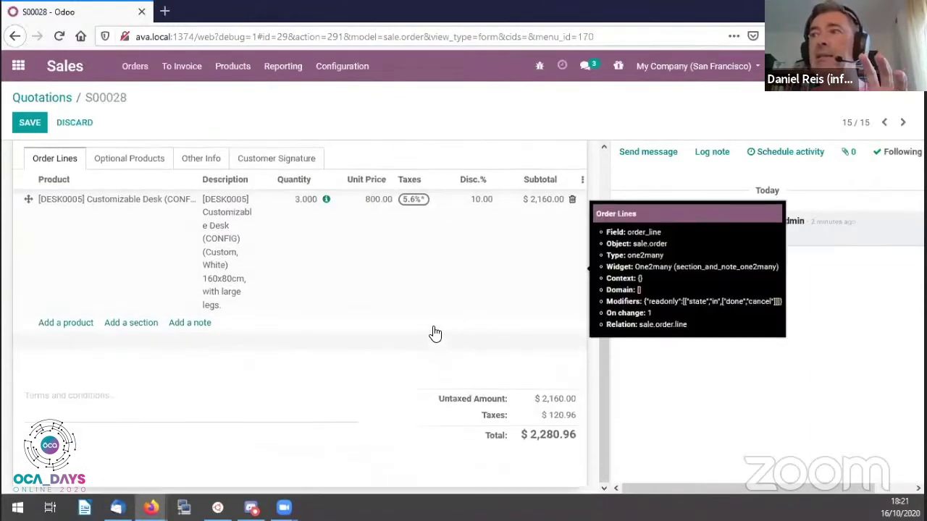
{"action": "scroll", "coordinate": [435, 332], "scroll_direction": "up", "scroll_amount": 5}
{"action": "left_click", "coordinate": [26, 125]}
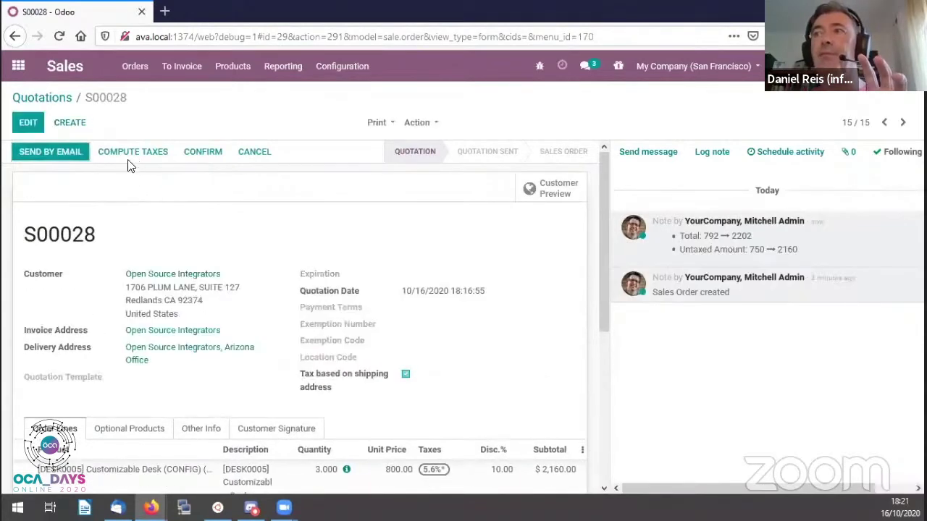
{"action": "scroll", "coordinate": [221, 225], "scroll_direction": "down", "scroll_amount": 5}
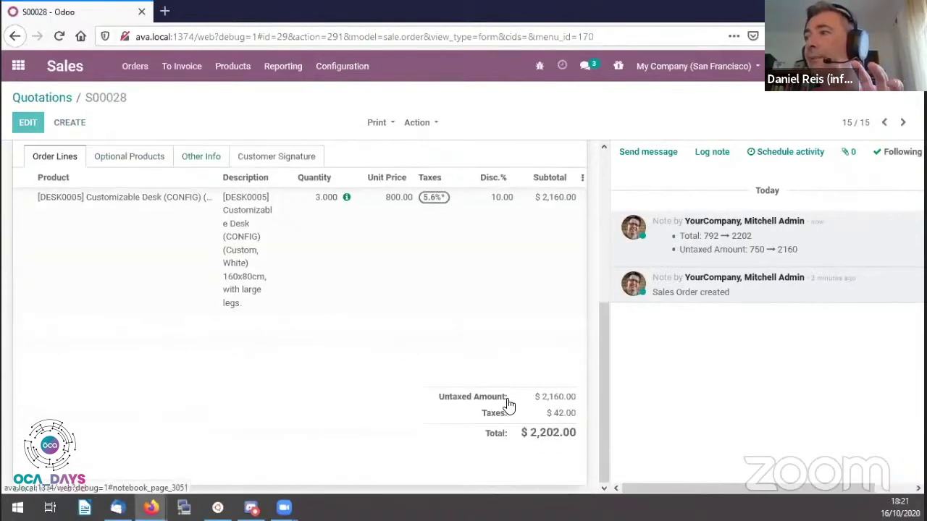
{"action": "scroll", "coordinate": [325, 341], "scroll_direction": "down", "scroll_amount": 5}
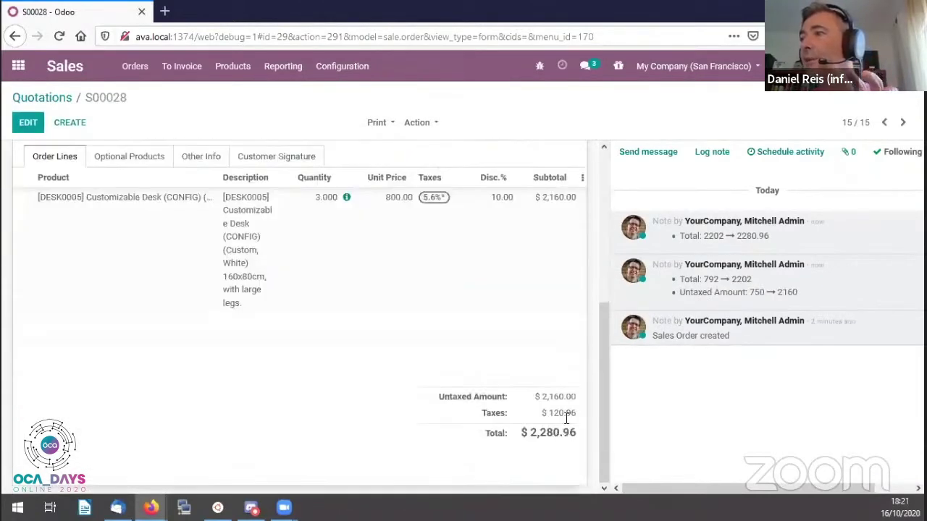
{"action": "scroll", "coordinate": [258, 297], "scroll_direction": "up", "scroll_amount": 5}
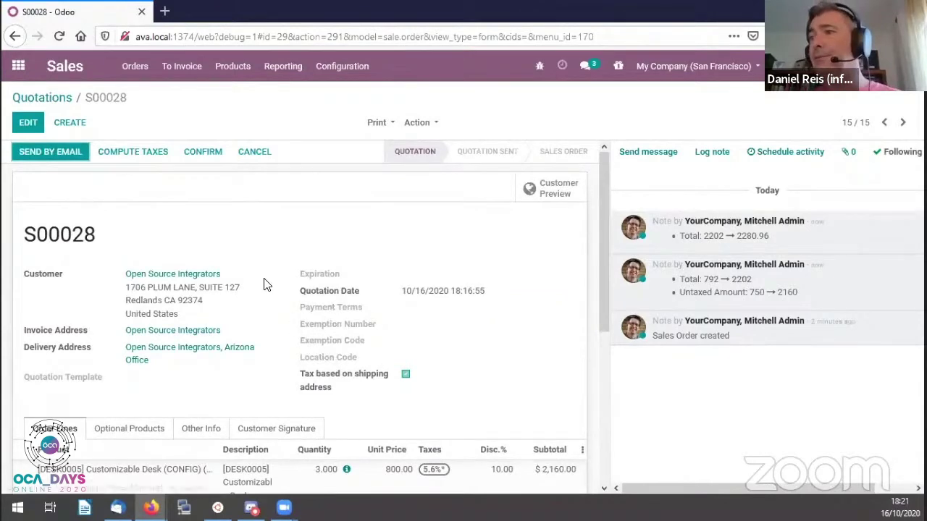
- Confirm S00028 into a sales order and check its order lines
{"action": "left_click", "coordinate": [212, 153]}
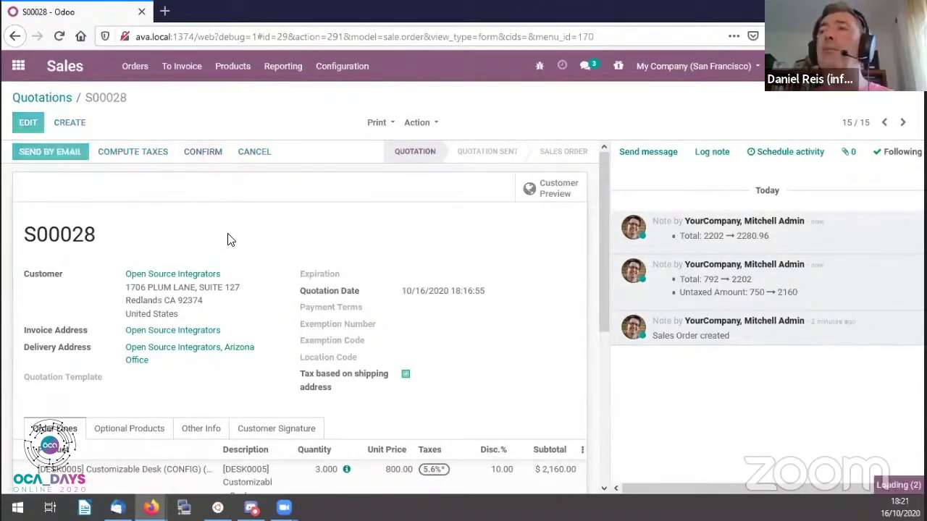
{"action": "scroll", "coordinate": [331, 224], "scroll_direction": "down", "scroll_amount": 3}
{"action": "scroll", "coordinate": [277, 232], "scroll_direction": "up", "scroll_amount": 3}
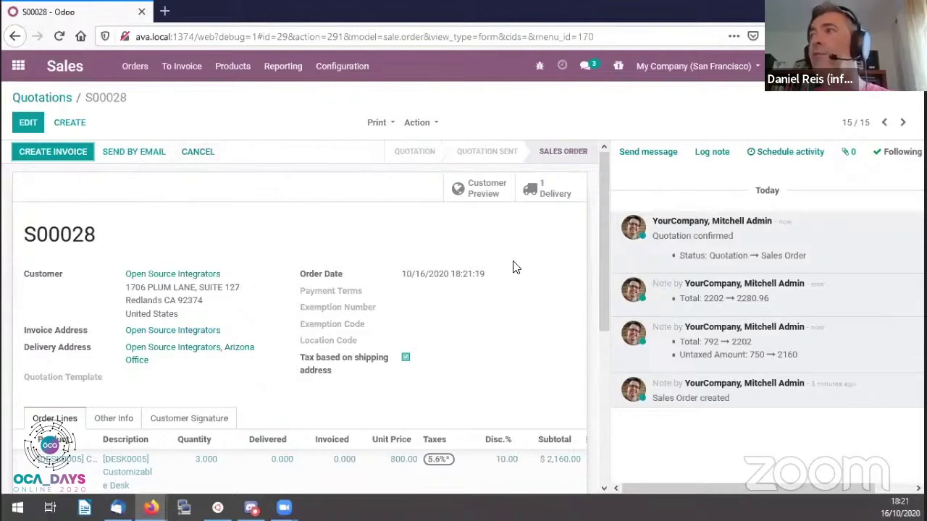
{"action": "scroll", "coordinate": [141, 314], "scroll_direction": "down", "scroll_amount": 5}
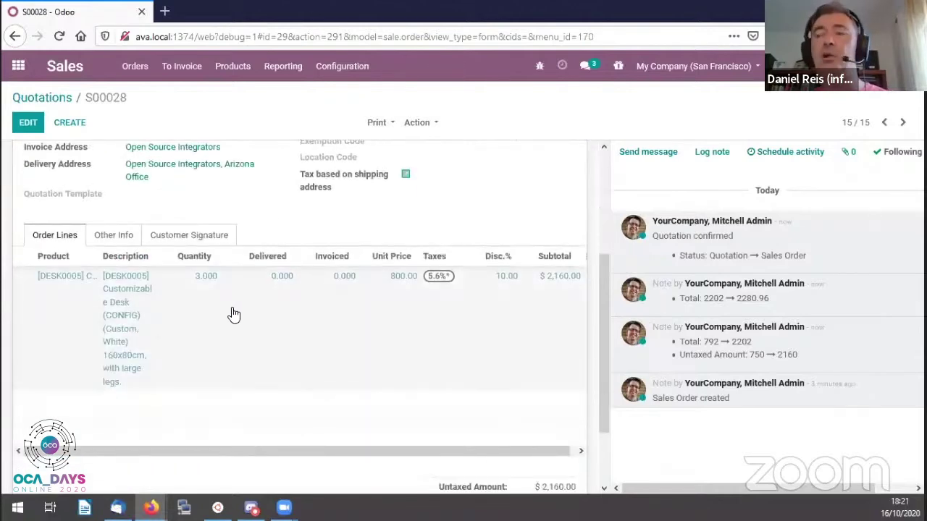
{"action": "scroll", "coordinate": [311, 308], "scroll_direction": "up", "scroll_amount": 5}
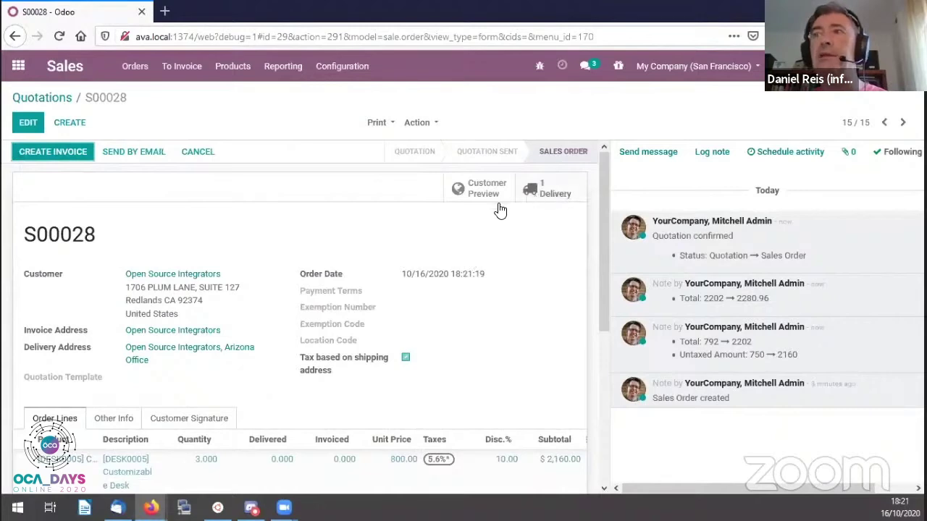
- Create a regular invoice from S00028, verify the $120.96 tax and $2,280.96 total, then post it
{"action": "left_click", "coordinate": [57, 161]}
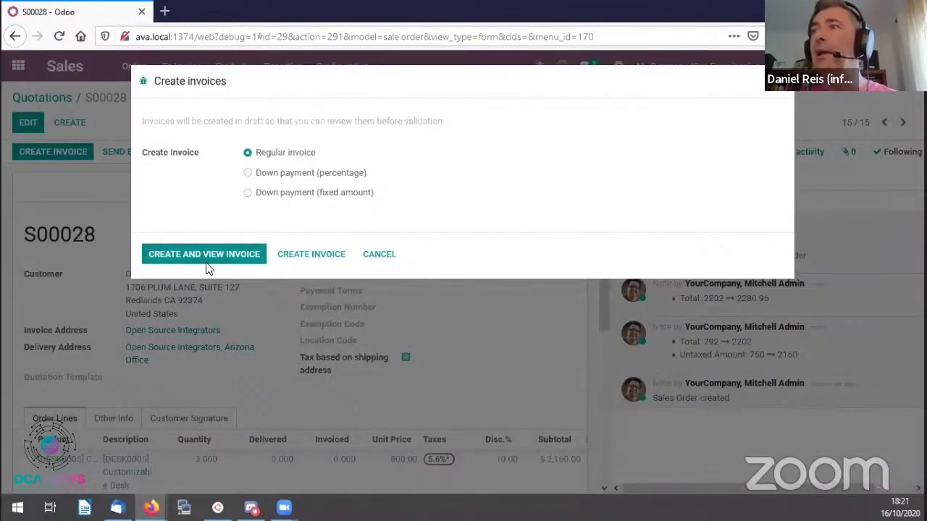
{"action": "left_click", "coordinate": [214, 260]}
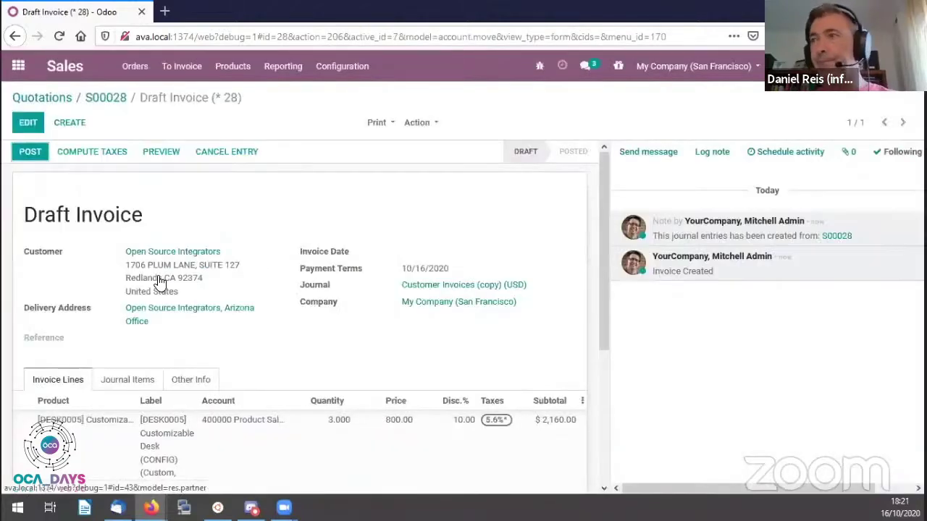
{"action": "scroll", "coordinate": [422, 265], "scroll_direction": "down", "scroll_amount": 3}
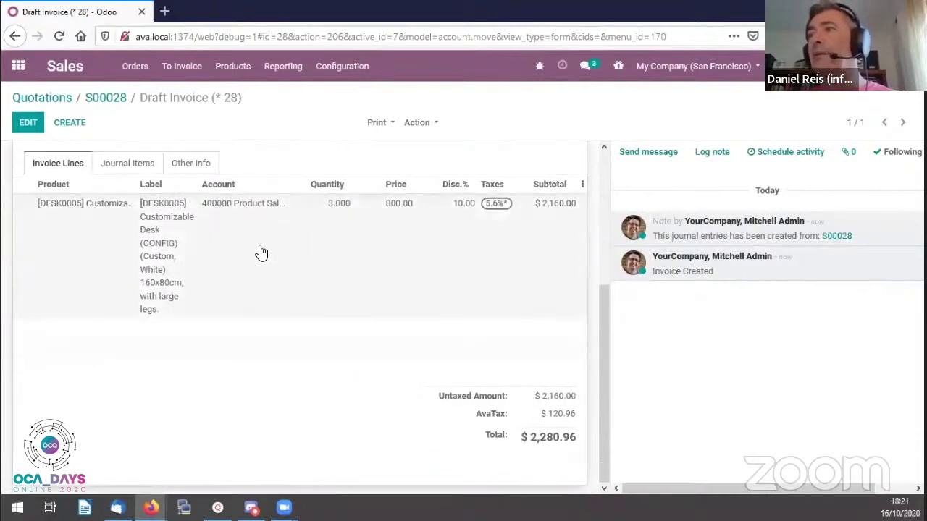
{"action": "scroll", "coordinate": [337, 259], "scroll_direction": "up", "scroll_amount": 3}
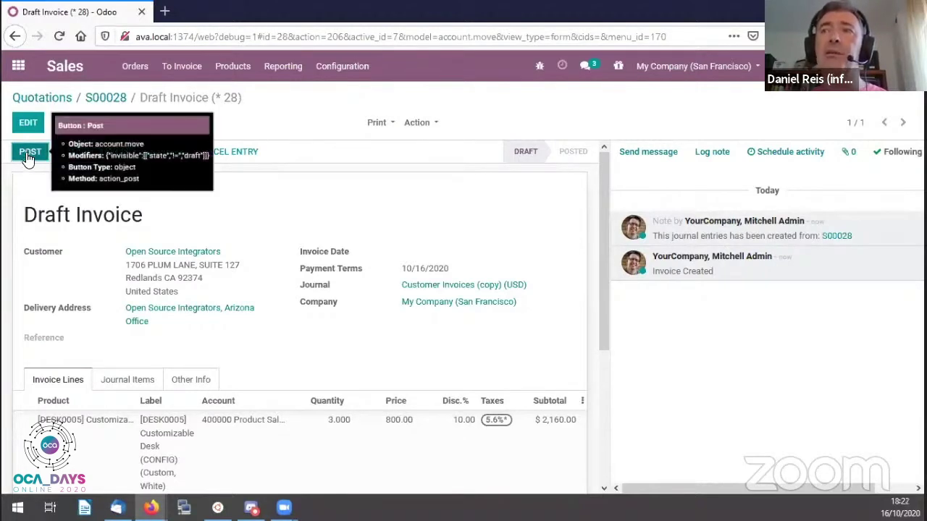
{"action": "scroll", "coordinate": [196, 253], "scroll_direction": "down", "scroll_amount": 4}
{"action": "scroll", "coordinate": [120, 236], "scroll_direction": "up", "scroll_amount": 3}
{"action": "scroll", "coordinate": [120, 236], "scroll_direction": "up", "scroll_amount": 1}
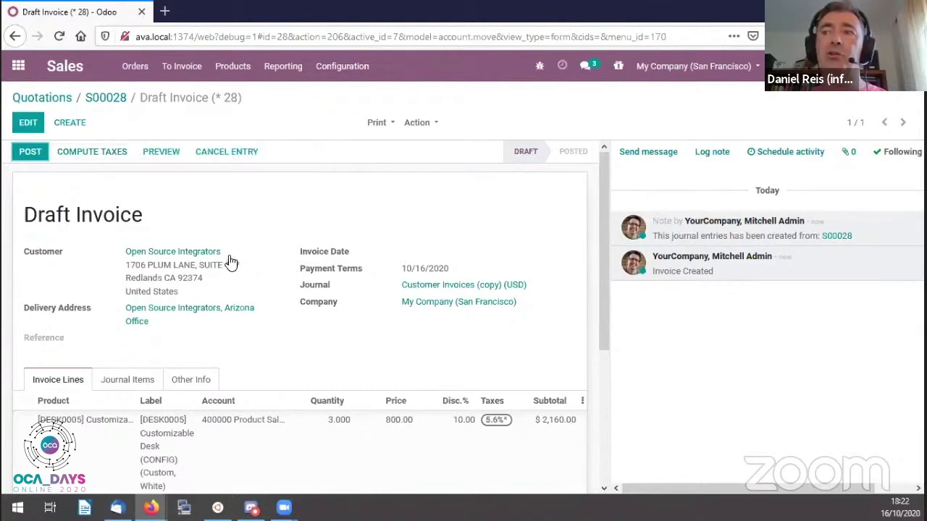
{"action": "scroll", "coordinate": [331, 263], "scroll_direction": "down", "scroll_amount": 5}
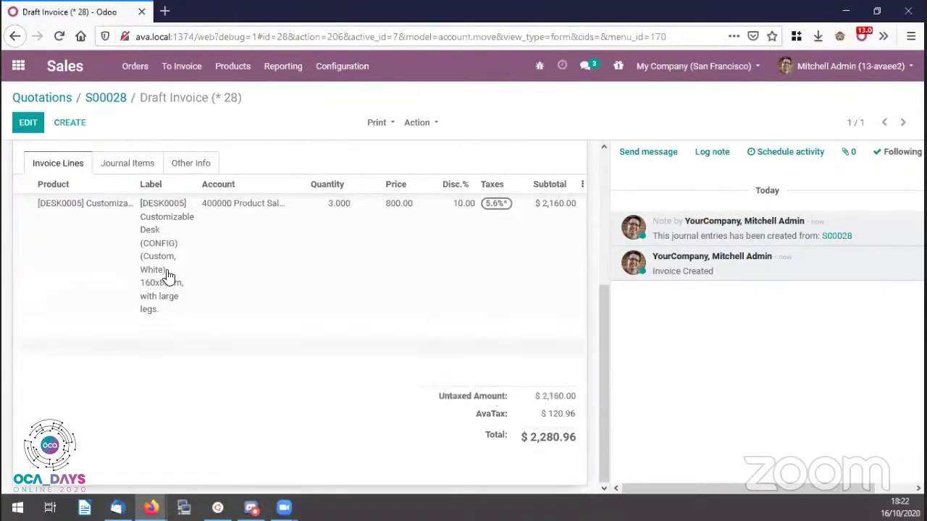
{"action": "scroll", "coordinate": [50, 170], "scroll_direction": "up", "scroll_amount": 5}
{"action": "left_click", "coordinate": [30, 153]}
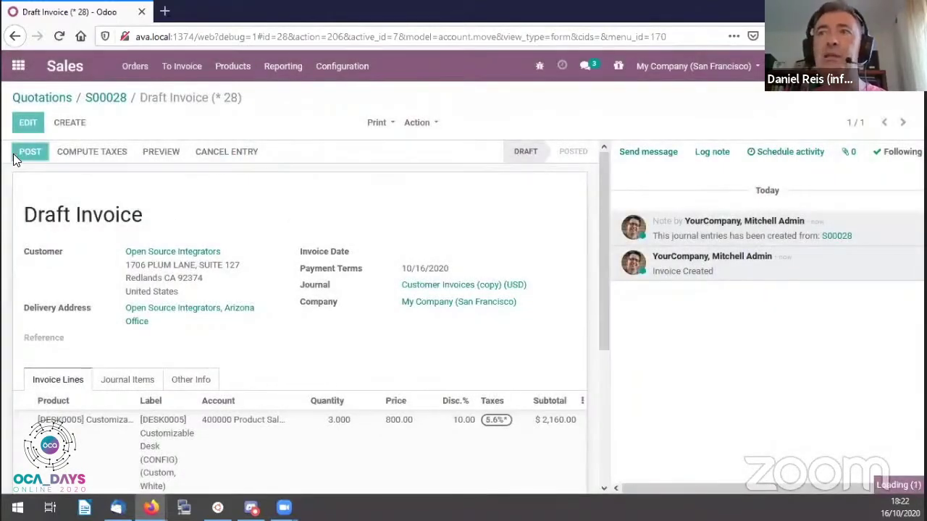
- Post invoice D2005/2020/0009 and review journal items: $2,160.00 sales, $120.96 5.6% tax payable
{"action": "left_click", "coordinate": [18, 153]}
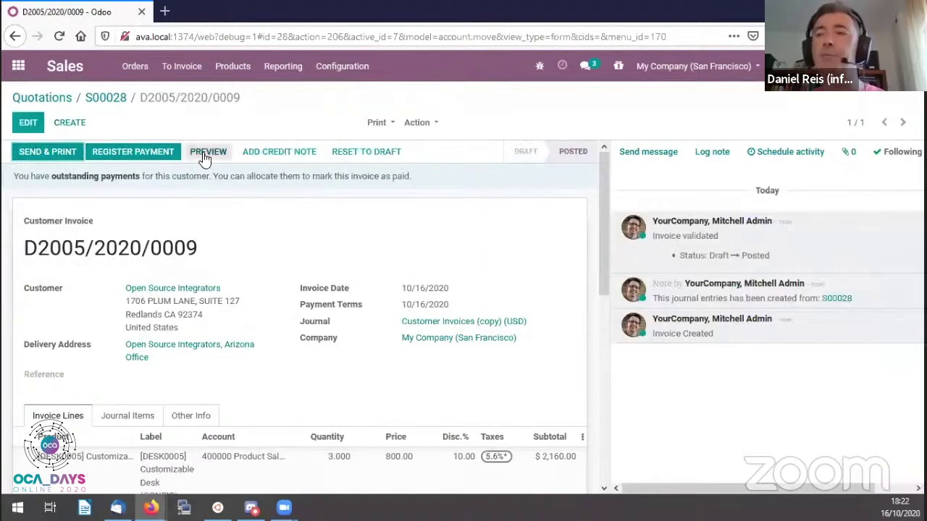
{"action": "scroll", "coordinate": [210, 156], "scroll_direction": "down", "scroll_amount": 5}
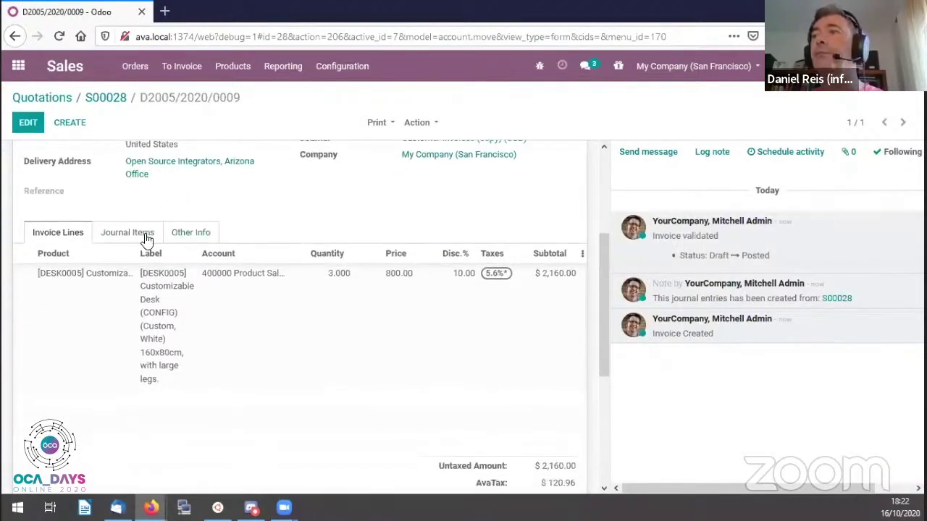
{"action": "left_click", "coordinate": [137, 238]}
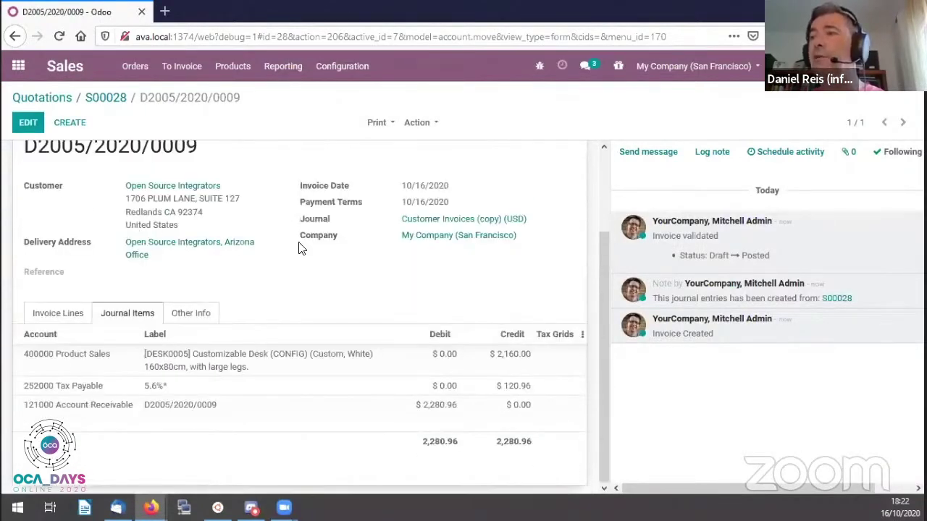
{"action": "mouse_move", "coordinate": [446, 364]}
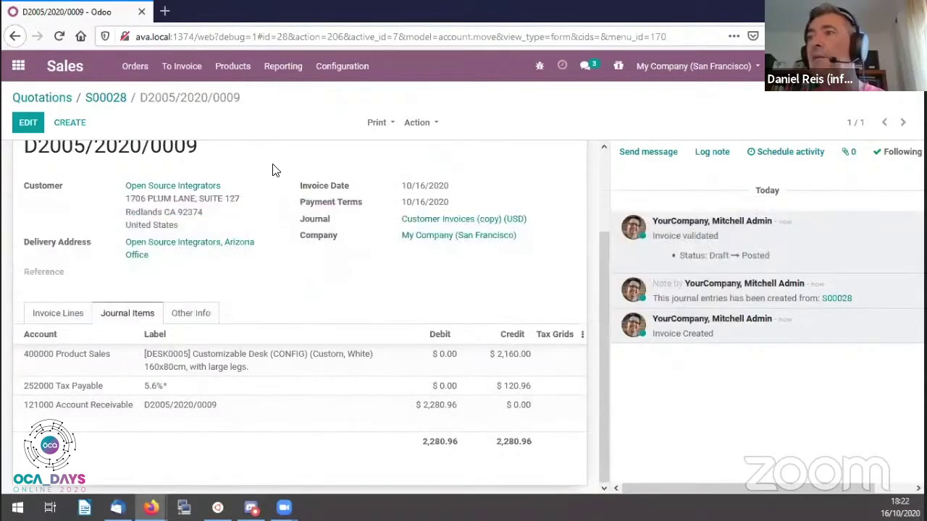
{"action": "scroll", "coordinate": [274, 174], "scroll_direction": "up", "scroll_amount": 3}
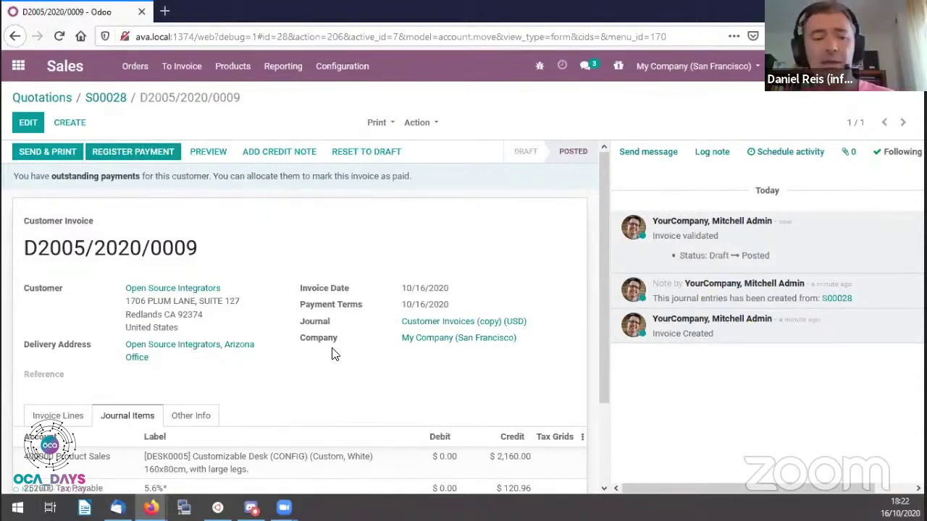
{"action": "key", "text": "alt"}
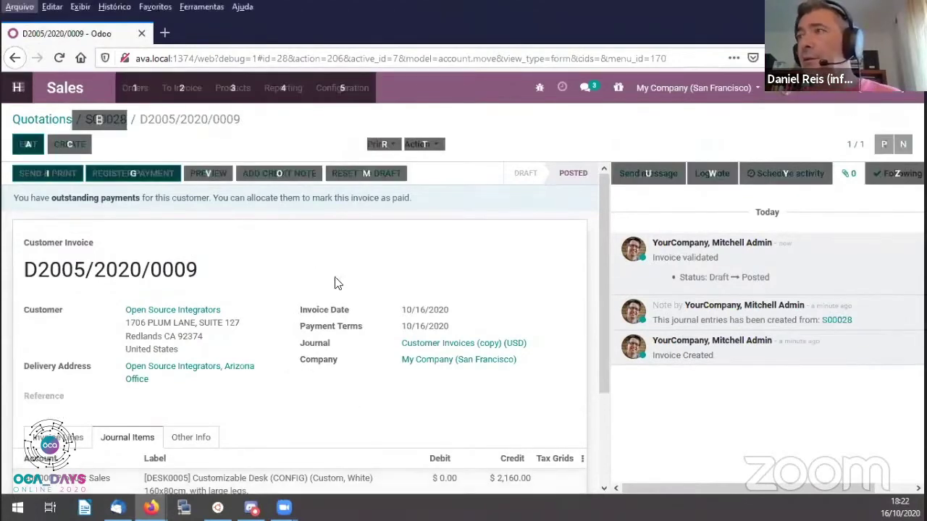
- In the byobu log, find the AvaTax CreateTransaction request and response for D2005/2020/0009
{"action": "key", "text": "alt+Tab"}
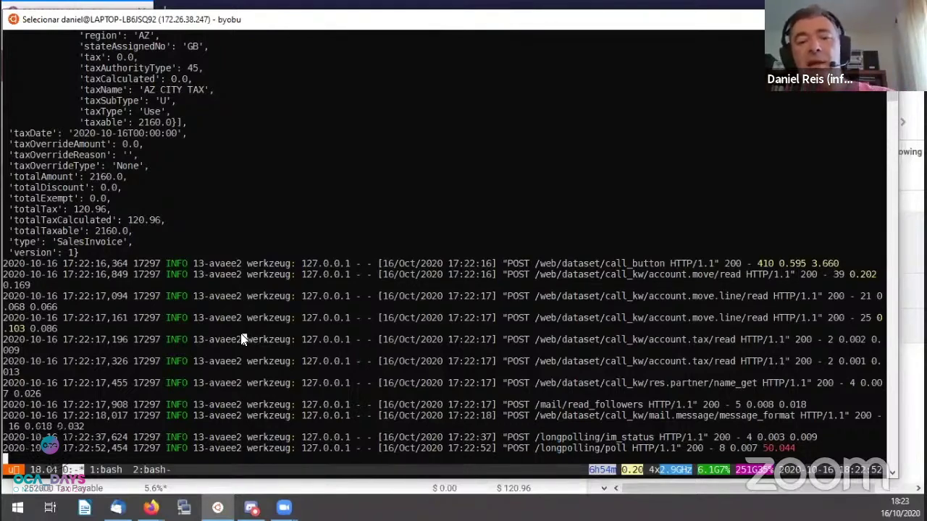
{"action": "key", "text": "Escape"}
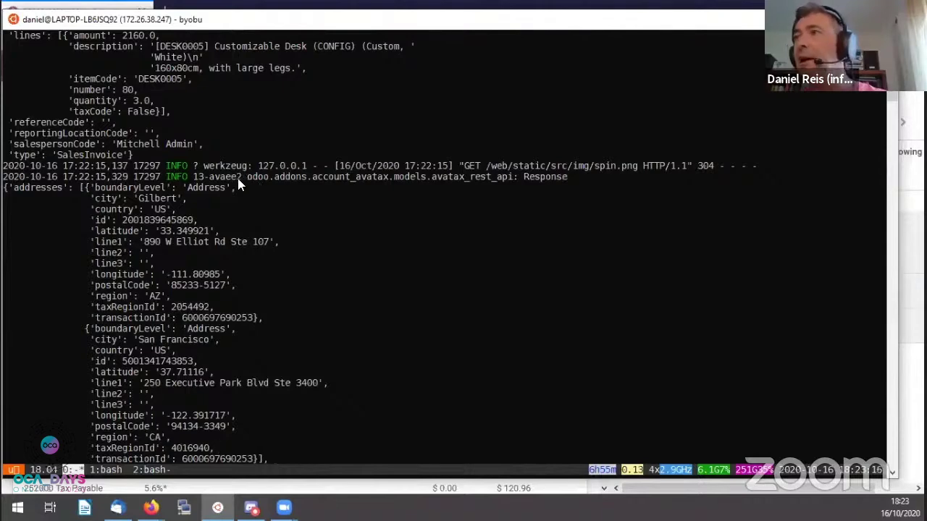
{"action": "scroll", "coordinate": [234, 175], "scroll_direction": "up", "scroll_amount": 1}
{"action": "scroll", "coordinate": [234, 181], "scroll_direction": "up", "scroll_amount": 10}
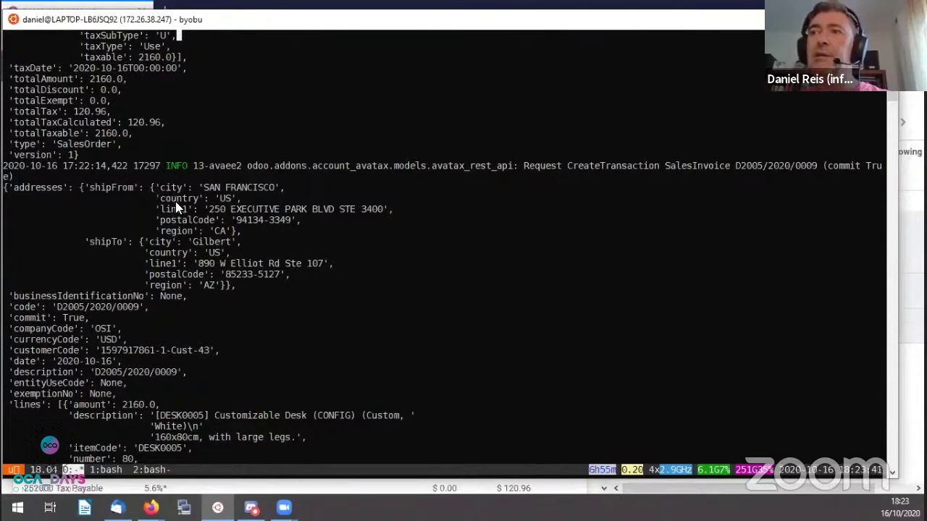
{"action": "key", "text": "Down"}
{"action": "key", "text": "Down"}
{"action": "key", "text": "Down"}
{"action": "key", "text": "Down"}
{"action": "key", "text": "Down"}
{"action": "key", "text": "Down"}
{"action": "key", "text": "Down"}
{"action": "key", "text": "Down"}
{"action": "key", "text": "Down"}
{"action": "key", "text": "Down"}
{"action": "key", "text": "Down"}
{"action": "key", "text": "Down"}
{"action": "key", "text": "Down"}
{"action": "key", "text": "Down"}
{"action": "key", "text": "Down"}
{"action": "key", "text": "Down"}
{"action": "key", "text": "Down"}
{"action": "key", "text": "Down"}
{"action": "key", "text": "Down"}
{"action": "key", "text": "Down"}
{"action": "key", "text": "Down"}
{"action": "key", "text": "Down"}
{"action": "key", "text": "Down"}
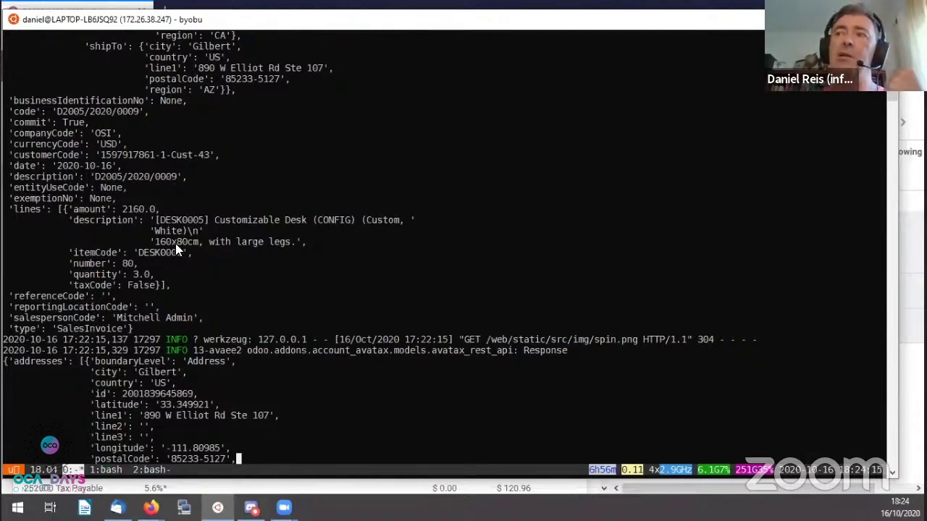
- Mark the AvaTax Response header and the San Francisco longitude and latitude values in the log
{"action": "key", "text": "Up"}
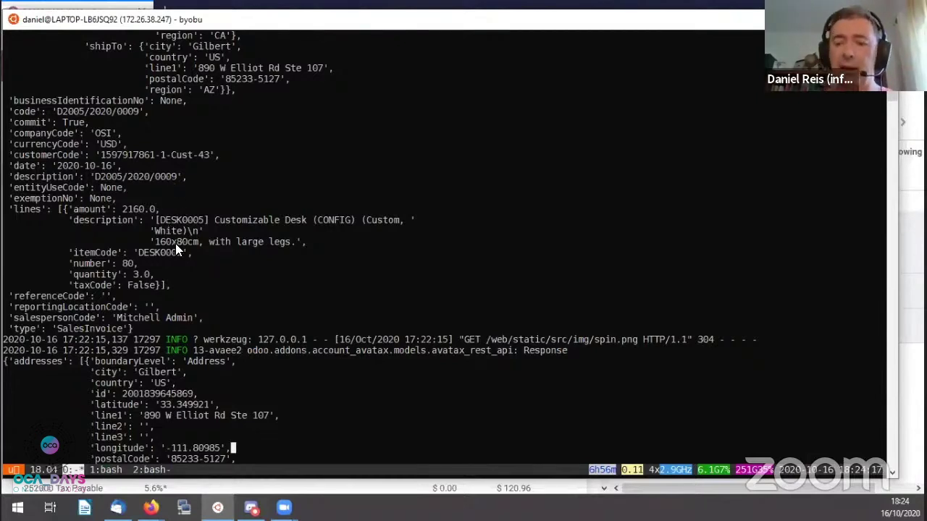
{"action": "key", "text": "Up"}
{"action": "key", "text": "Up"}
{"action": "key", "text": "Up"}
{"action": "key", "text": "Up"}
{"action": "key", "text": "Up"}
{"action": "key", "text": "Up"}
{"action": "key", "text": "Up"}
{"action": "key", "text": "Up"}
{"action": "key", "text": "Up"}
{"action": "key", "text": "Up"}
{"action": "key", "text": "Up"}
{"action": "key", "text": "Up"}
{"action": "key", "text": "Up"}
{"action": "key", "text": "Up"}
{"action": "key", "text": "Up"}
{"action": "key", "text": "Up"}
{"action": "key", "text": "Up"}
{"action": "key", "text": "Down"}
{"action": "key", "text": "Down"}
{"action": "key", "text": "Down"}
{"action": "key", "text": "Down"}
{"action": "key", "text": "Down"}
{"action": "key", "text": "Down"}
{"action": "key", "text": "Down"}
{"action": "key", "text": "Down"}
{"action": "key", "text": "Down"}
{"action": "key", "text": "Down"}
{"action": "key", "text": "Down"}
{"action": "key", "text": "Down"}
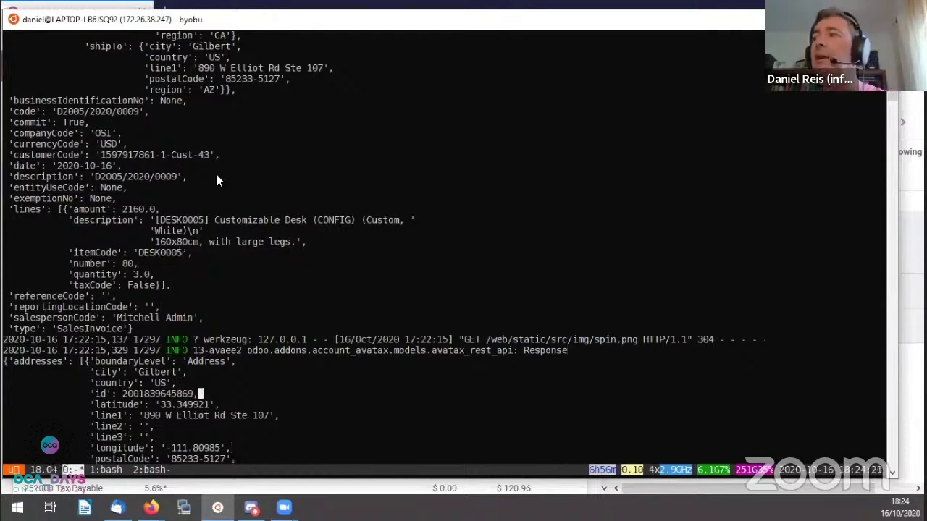
{"action": "double_click", "coordinate": [536, 351]}
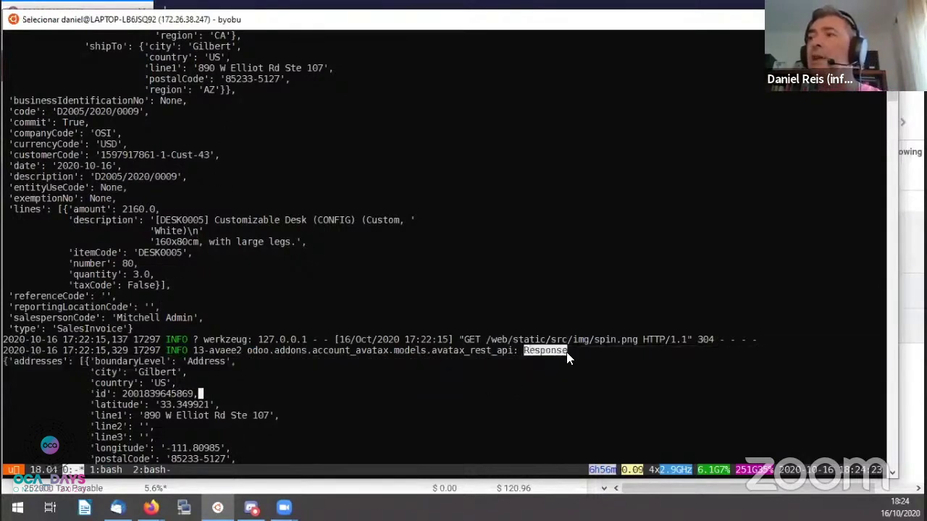
{"action": "key", "text": "Escape"}
{"action": "key", "text": "Down"}
{"action": "key", "text": "Down"}
{"action": "key", "text": "Down"}
{"action": "key", "text": "Down"}
{"action": "key", "text": "Down"}
{"action": "key", "text": "Down"}
{"action": "key", "text": "Down"}
{"action": "key", "text": "Down"}
{"action": "key", "text": "Down"}
{"action": "key", "text": "Down"}
{"action": "key", "text": "Down"}
{"action": "key", "text": "Down"}
{"action": "key", "text": "Down"}
{"action": "key", "text": "Down"}
{"action": "key", "text": "Down"}
{"action": "key", "text": "Down"}
{"action": "key", "text": "Down"}
{"action": "key", "text": "Down"}
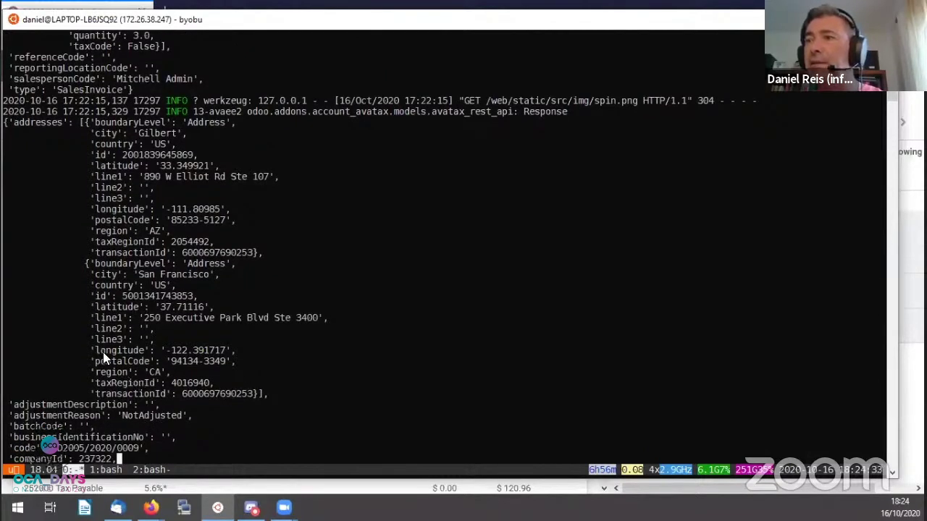
{"action": "left_click_drag", "start_coordinate": [103, 354], "coordinate": [207, 351]}
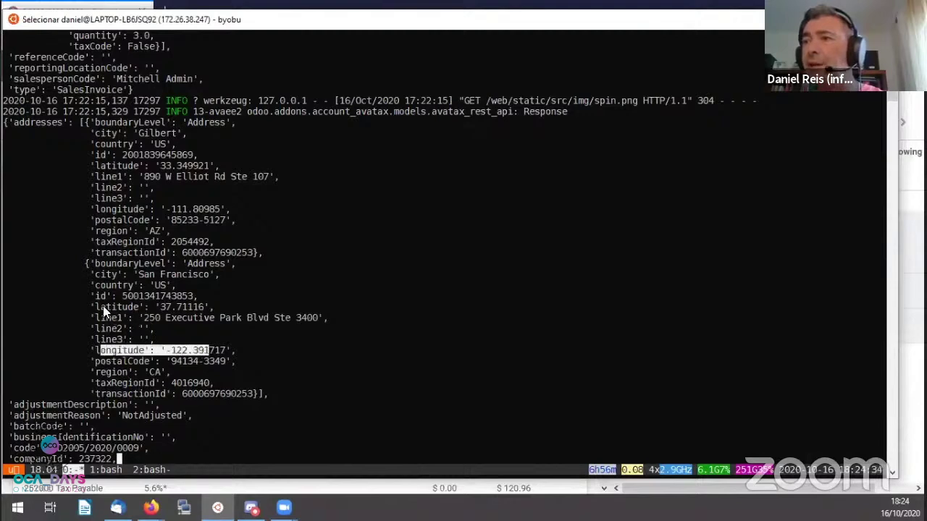
{"action": "left_click_drag", "start_coordinate": [102, 306], "coordinate": [203, 309]}
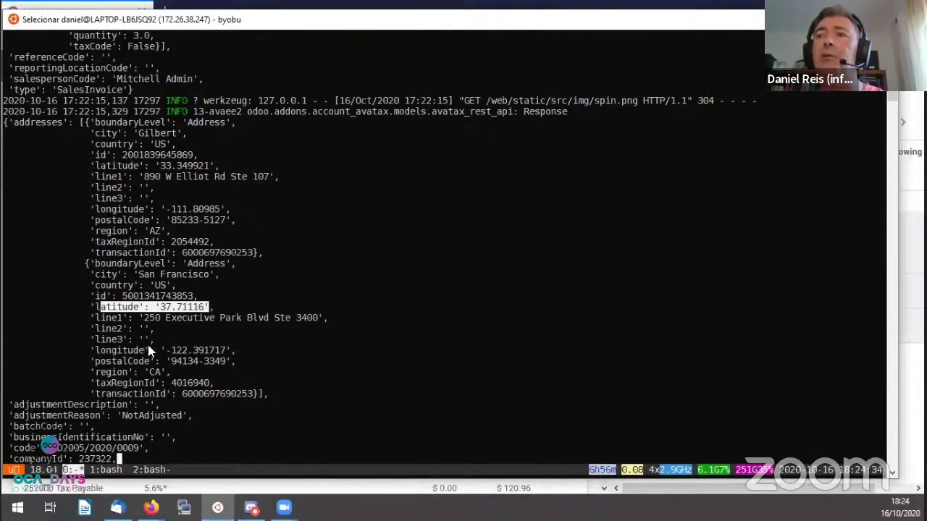
{"action": "right_click", "coordinate": [160, 319]}
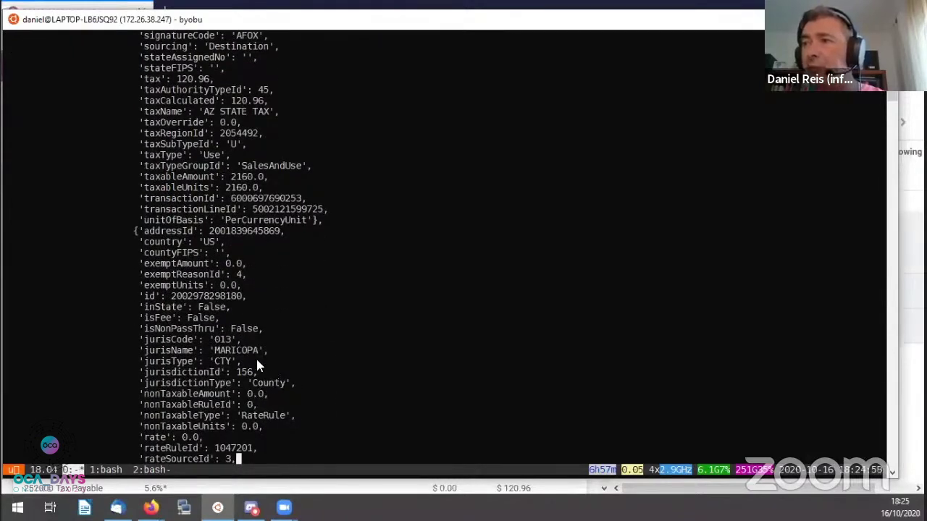
- Highlight the MARICOPA jurisdiction and its 0.0 county tax rate in the response
{"action": "left_click_drag", "start_coordinate": [211, 350], "coordinate": [225, 349]}
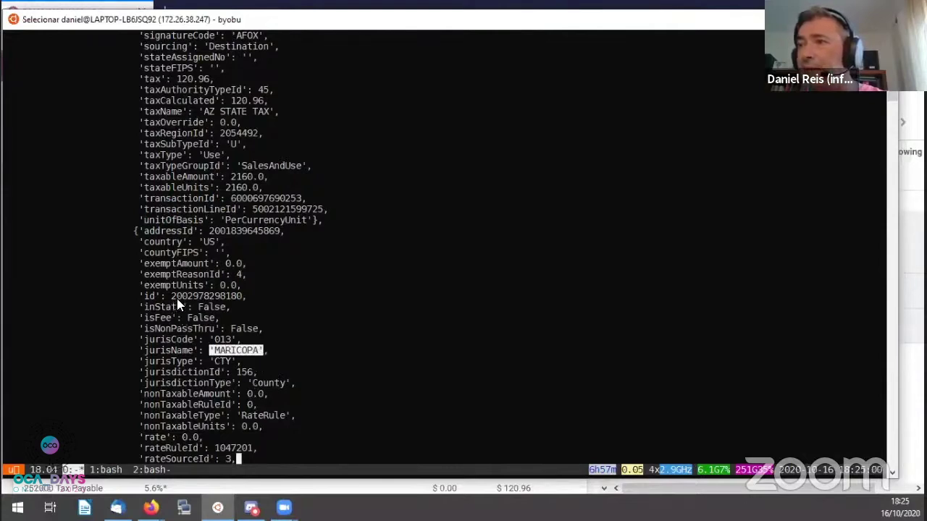
{"action": "left_click", "coordinate": [182, 433]}
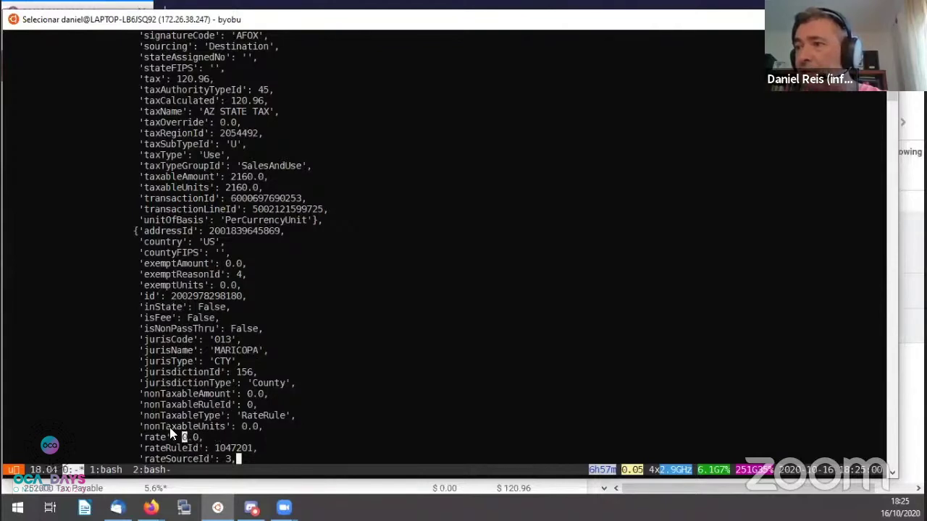
{"action": "left_click_drag", "start_coordinate": [145, 436], "coordinate": [208, 443]}
{"action": "scroll", "coordinate": [216, 404], "scroll_direction": "up", "scroll_amount": 3}
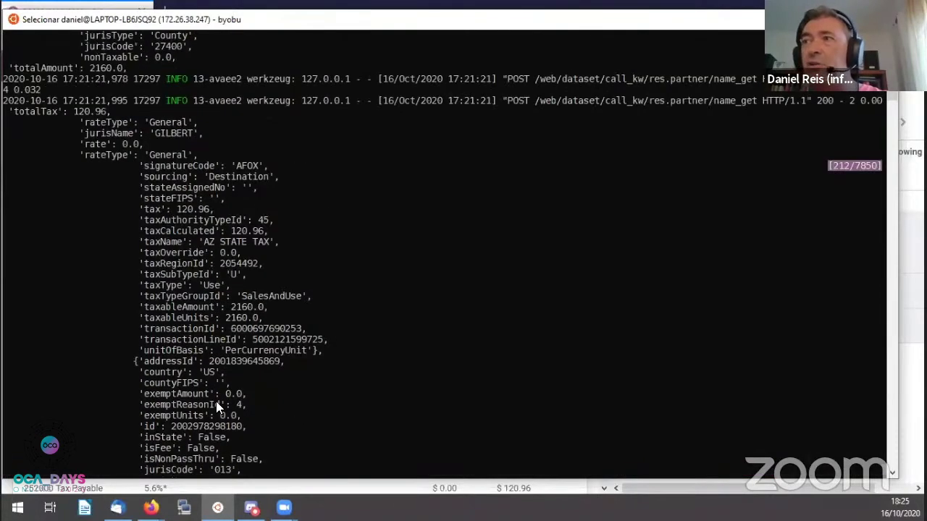
{"action": "scroll", "coordinate": [208, 412], "scroll_direction": "down", "scroll_amount": 3}
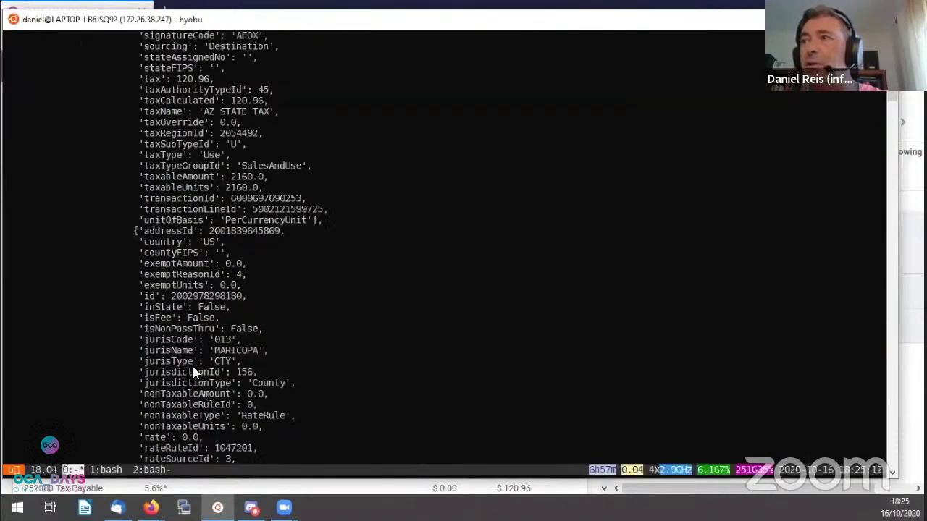
{"action": "scroll", "coordinate": [178, 246], "scroll_direction": "up", "scroll_amount": 2}
{"action": "scroll", "coordinate": [229, 359], "scroll_direction": "up", "scroll_amount": 3}
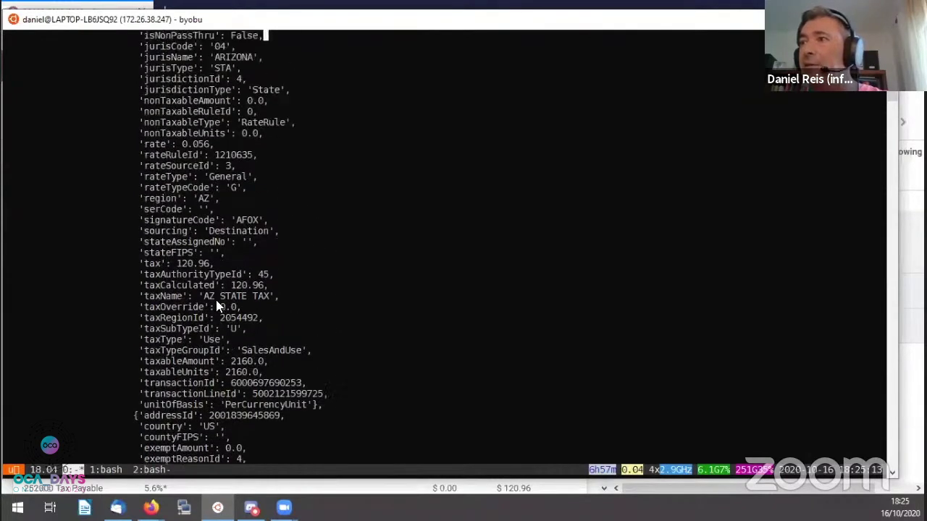
- Read the ARIZONA state tax lines: 120.96 tax on the 2160.0 taxable amount
{"action": "key", "text": "Down"}
{"action": "key", "text": "Down"}
{"action": "key", "text": "Down"}
{"action": "key", "text": "Down"}
{"action": "key", "text": "Down"}
{"action": "key", "text": "Down"}
{"action": "key", "text": "Down"}
{"action": "key", "text": "Down"}
{"action": "key", "text": "Down"}
{"action": "key", "text": "Down"}
{"action": "key", "text": "Down"}
{"action": "key", "text": "Down"}
{"action": "key", "text": "Down"}
{"action": "key", "text": "Down"}
{"action": "key", "text": "Down"}
{"action": "key", "text": "Down"}
{"action": "key", "text": "Down"}
{"action": "key", "text": "Down"}
{"action": "key", "text": "Down"}
{"action": "key", "text": "Down"}
{"action": "key", "text": "Down"}
{"action": "key", "text": "Down"}
{"action": "key", "text": "Down"}
{"action": "key", "text": "Down"}
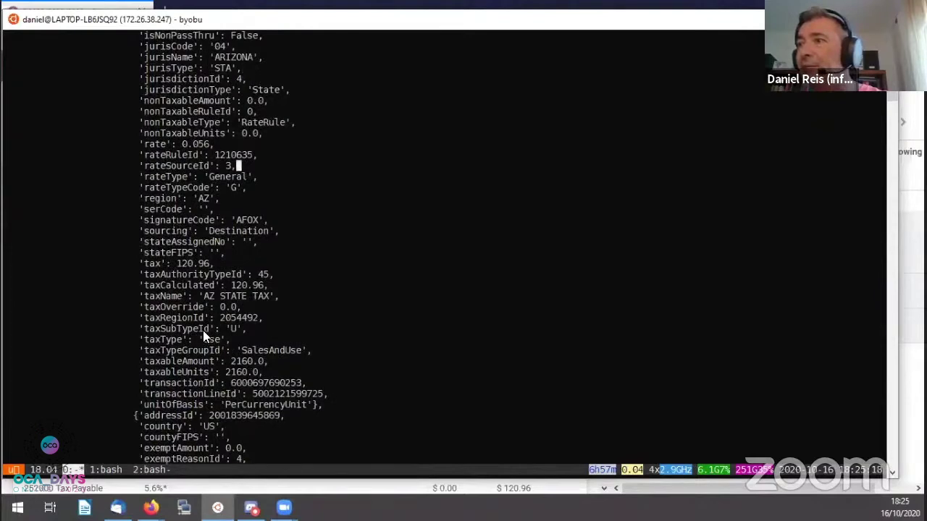
{"action": "key", "text": "Up"}
{"action": "key", "text": "Up"}
{"action": "key", "text": "Up"}
{"action": "key", "text": "Up"}
{"action": "key", "text": "Up"}
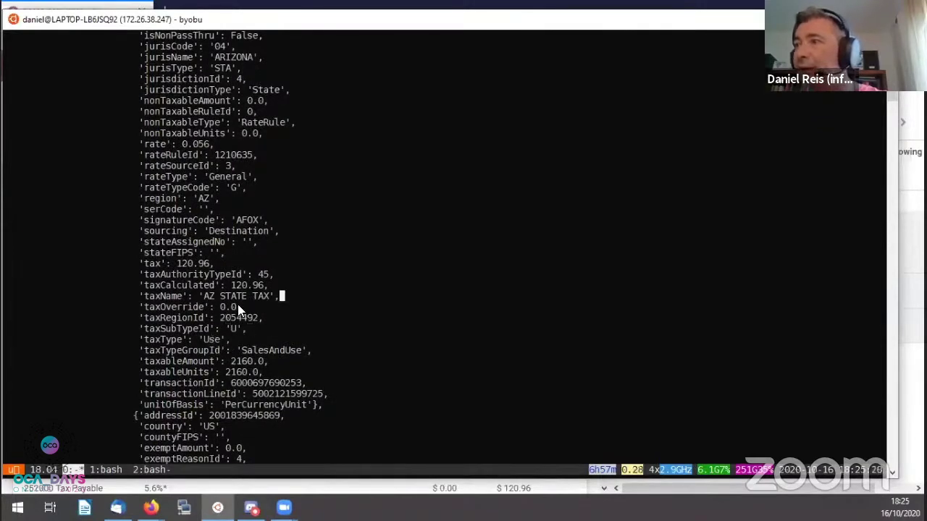
{"action": "key", "text": "Up"}
{"action": "key", "text": "Down"}
{"action": "key", "text": "Up"}
{"action": "key", "text": "Up"}
{"action": "key", "text": "Up"}
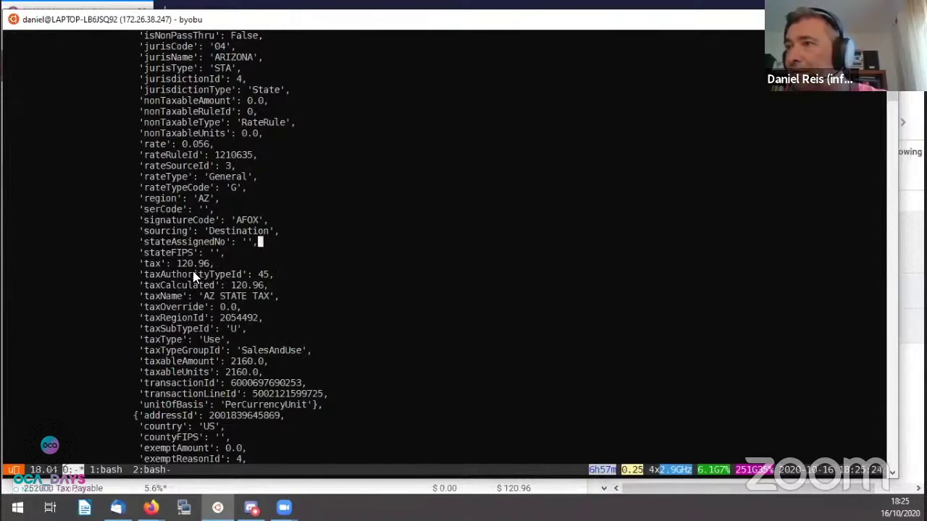
{"action": "key", "text": "Down"}
{"action": "key", "text": "Down"}
{"action": "key", "text": "Down"}
{"action": "key", "text": "Down"}
{"action": "key", "text": "Down"}
{"action": "key", "text": "Down"}
{"action": "key", "text": "Down"}
{"action": "key", "text": "Down"}
{"action": "key", "text": "Down"}
{"action": "key", "text": "Down"}
{"action": "key", "text": "Down"}
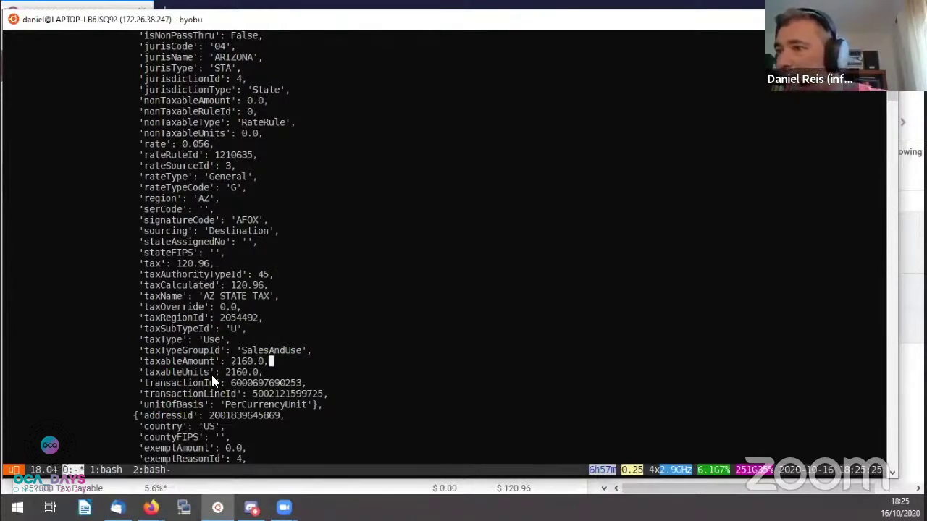
{"action": "key", "text": "Up"}
{"action": "key", "text": "Up"}
{"action": "key", "text": "Up"}
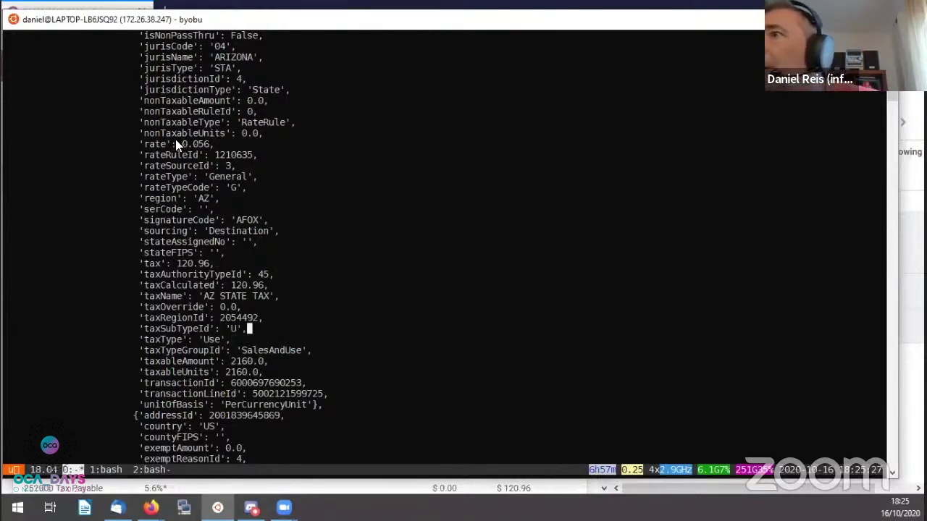
{"action": "key", "text": "Down"}
- Continue through the MARICOPA county, GILBERT city and DESK0005 line records to the tax summary
{"action": "key", "text": "Down"}
{"action": "key", "text": "Down"}
{"action": "key", "text": "Down"}
{"action": "key", "text": "Down"}
{"action": "key", "text": "Down"}
{"action": "key", "text": "Down"}
{"action": "key", "text": "Down"}
{"action": "key", "text": "Down"}
{"action": "key", "text": "Down"}
{"action": "key", "text": "Down"}
{"action": "key", "text": "Down"}
{"action": "key", "text": "Down"}
{"action": "key", "text": "Down"}
{"action": "key", "text": "Down"}
{"action": "key", "text": "Down"}
{"action": "key", "text": "Down"}
{"action": "key", "text": "Down"}
{"action": "key", "text": "Down"}
{"action": "key", "text": "Down"}
{"action": "key", "text": "Down"}
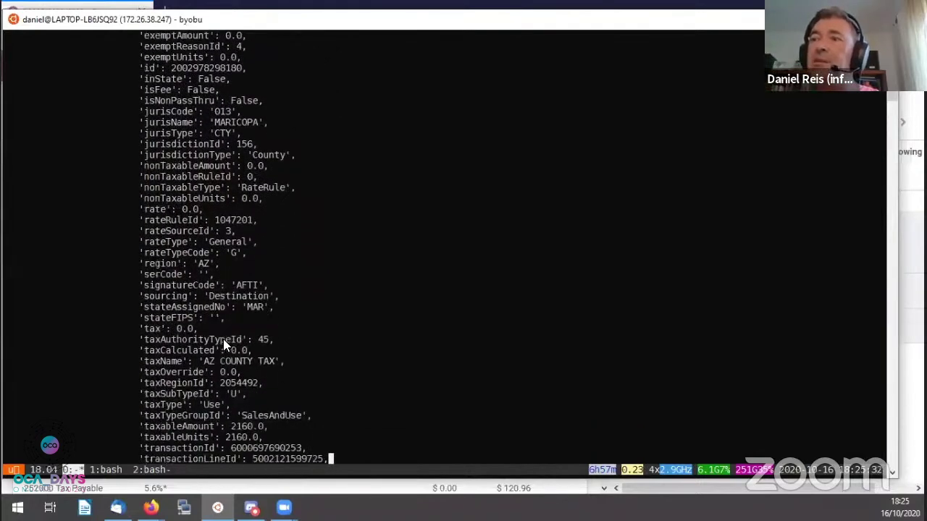
{"action": "key", "text": "Down"}
{"action": "key", "text": "Down"}
{"action": "key", "text": "Down"}
{"action": "key", "text": "Down"}
{"action": "key", "text": "Down"}
{"action": "key", "text": "Down"}
{"action": "key", "text": "Down"}
{"action": "key", "text": "Down"}
{"action": "key", "text": "Down"}
{"action": "key", "text": "Down"}
{"action": "key", "text": "Down"}
{"action": "key", "text": "Down"}
{"action": "key", "text": "Down"}
{"action": "key", "text": "Down"}
{"action": "key", "text": "Down"}
{"action": "key", "text": "Down"}
{"action": "key", "text": "Down"}
{"action": "key", "text": "Down"}
{"action": "key", "text": "Down"}
{"action": "key", "text": "Down"}
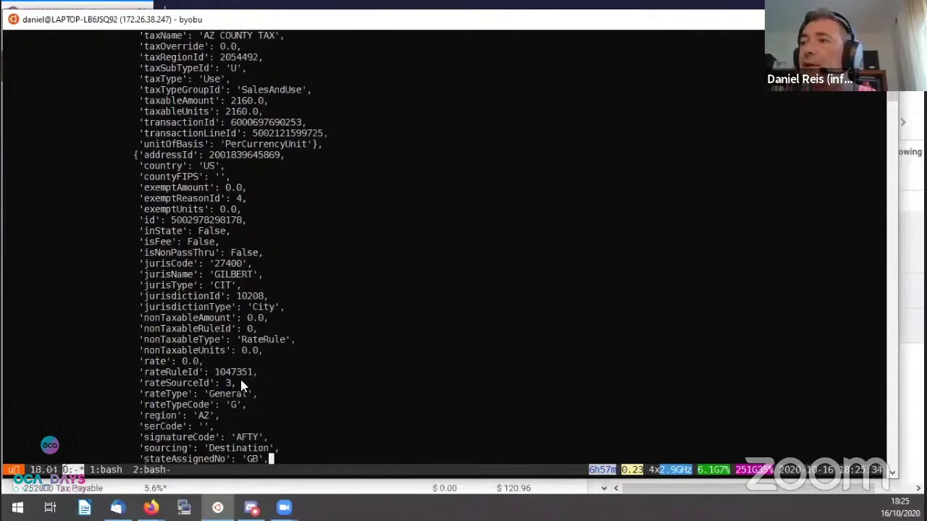
{"action": "key", "text": "Down"}
{"action": "key", "text": "Down"}
{"action": "key", "text": "Down"}
{"action": "key", "text": "Down"}
{"action": "key", "text": "Down"}
{"action": "key", "text": "Down"}
{"action": "key", "text": "Down"}
{"action": "key", "text": "Down"}
{"action": "key", "text": "Down"}
{"action": "key", "text": "Down"}
{"action": "key", "text": "Down"}
{"action": "key", "text": "Down"}
{"action": "key", "text": "Down"}
{"action": "key", "text": "Down"}
{"action": "key", "text": "Down"}
{"action": "key", "text": "Down"}
{"action": "key", "text": "Down"}
{"action": "key", "text": "Down"}
{"action": "key", "text": "Down"}
{"action": "key", "text": "Down"}
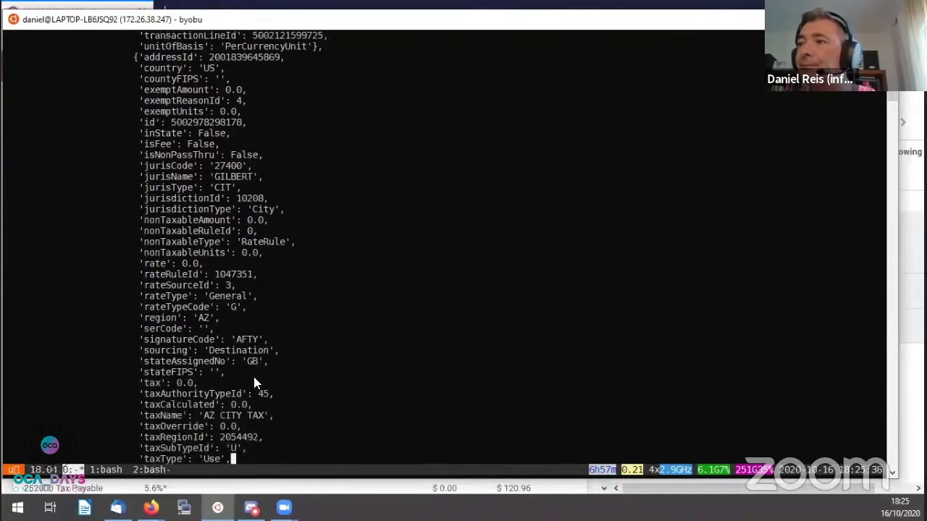
{"action": "key", "text": "Down"}
{"action": "key", "text": "Down"}
{"action": "key", "text": "Down"}
{"action": "key", "text": "Down"}
{"action": "key", "text": "Down"}
{"action": "key", "text": "Down"}
{"action": "key", "text": "Down"}
{"action": "key", "text": "Down"}
{"action": "key", "text": "Down"}
{"action": "key", "text": "Down"}
{"action": "key", "text": "Down"}
{"action": "key", "text": "Down"}
{"action": "key", "text": "Down"}
{"action": "key", "text": "Down"}
{"action": "key", "text": "Down"}
{"action": "key", "text": "Down"}
{"action": "key", "text": "Down"}
{"action": "key", "text": "Down"}
{"action": "key", "text": "Down"}
{"action": "key", "text": "Down"}
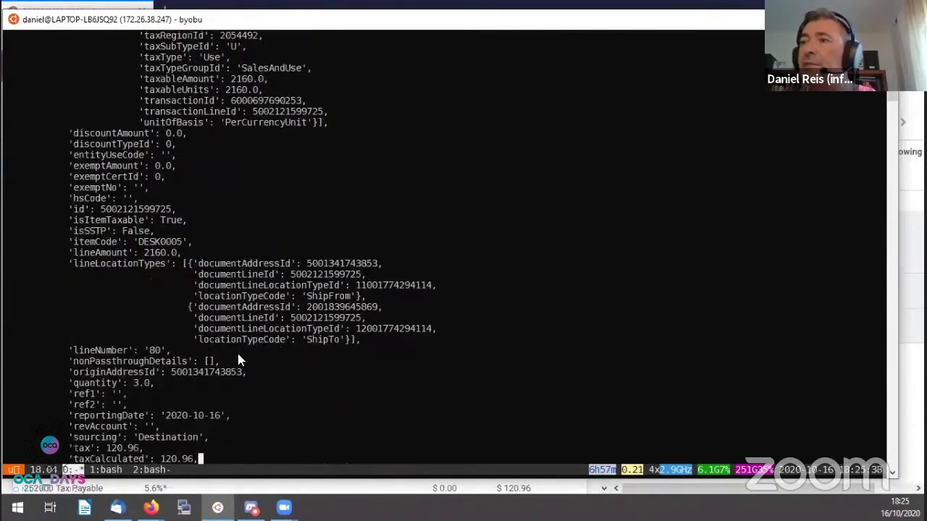
{"action": "key", "text": "Down"}
{"action": "key", "text": "Down"}
{"action": "key", "text": "Down"}
{"action": "key", "text": "Down"}
{"action": "key", "text": "Down"}
{"action": "key", "text": "Down"}
{"action": "key", "text": "Down"}
{"action": "key", "text": "Down"}
{"action": "key", "text": "Down"}
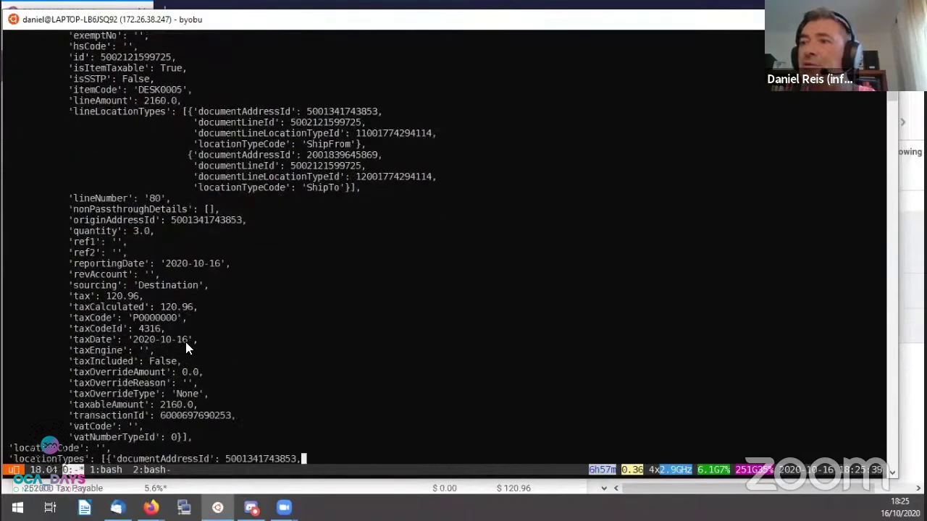
{"action": "key", "text": "Down"}
{"action": "key", "text": "Down"}
{"action": "key", "text": "Down"}
{"action": "key", "text": "Down"}
{"action": "key", "text": "Down"}
{"action": "key", "text": "Down"}
{"action": "key", "text": "Down"}
{"action": "key", "text": "Down"}
{"action": "key", "text": "Down"}
{"action": "key", "text": "Down"}
{"action": "key", "text": "Down"}
{"action": "key", "text": "Down"}
{"action": "key", "text": "Down"}
{"action": "key", "text": "Down"}
{"action": "key", "text": "Down"}
{"action": "key", "text": "Down"}
{"action": "key", "text": "Down"}
{"action": "key", "text": "Down"}
{"action": "key", "text": "Down"}
{"action": "key", "text": "Down"}
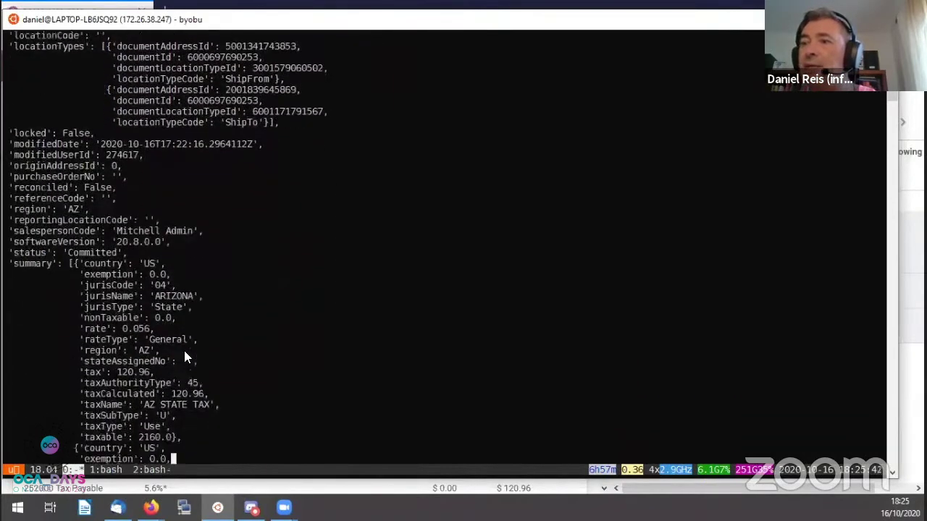
{"action": "key", "text": "Down"}
{"action": "key", "text": "Down"}
{"action": "key", "text": "Down"}
{"action": "key", "text": "Down"}
{"action": "key", "text": "Down"}
{"action": "key", "text": "Down"}
{"action": "key", "text": "Down"}
{"action": "key", "text": "Down"}
{"action": "key", "text": "Down"}
{"action": "key", "text": "Down"}
{"action": "key", "text": "Down"}
{"action": "key", "text": "Down"}
{"action": "key", "text": "Down"}
{"action": "key", "text": "Down"}
{"action": "key", "text": "Down"}
{"action": "key", "text": "Down"}
{"action": "key", "text": "Down"}
{"action": "key", "text": "Down"}
{"action": "key", "text": "Down"}
{"action": "key", "text": "Down"}
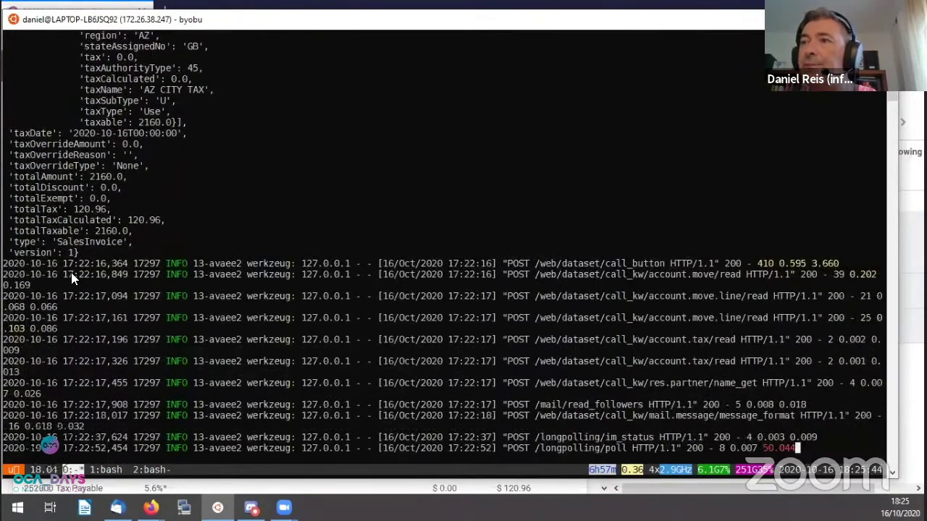
- Leave the log's copy mode and return to posted invoice D2005/2020/0009 in Firefox
{"action": "key", "text": "Up"}
{"action": "key", "text": "Up"}
{"action": "key", "text": "Up"}
{"action": "key", "text": "Up"}
{"action": "key", "text": "Up"}
{"action": "key", "text": "Up"}
{"action": "key", "text": "Up"}
{"action": "key", "text": "Up"}
{"action": "key", "text": "Up"}
{"action": "key", "text": "Up"}
{"action": "key", "text": "Up"}
{"action": "key", "text": "Up"}
{"action": "key", "text": "Up"}
{"action": "key", "text": "Up"}
{"action": "key", "text": "Up"}
{"action": "key", "text": "Up"}
{"action": "key", "text": "Up"}
{"action": "key", "text": "Up"}
{"action": "key", "text": "Up"}
{"action": "key", "text": "Up"}
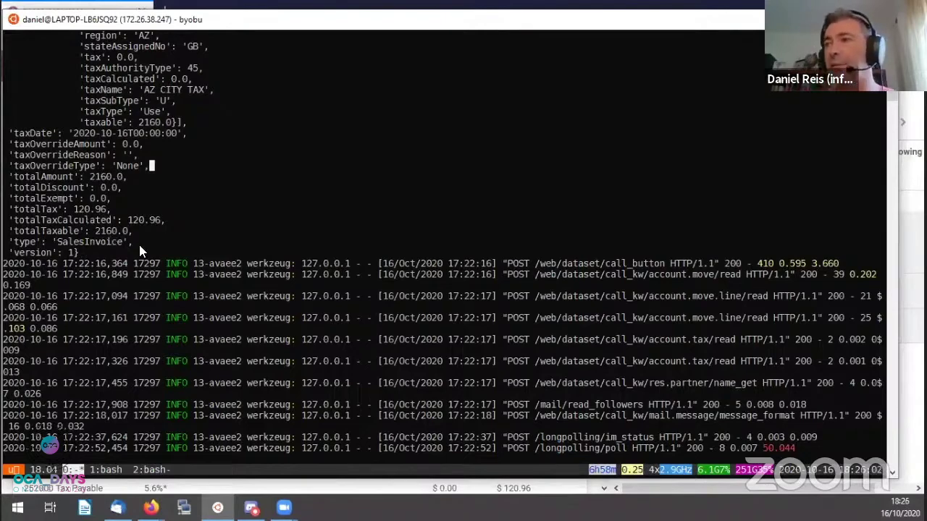
{"action": "scroll", "coordinate": [139, 245], "scroll_direction": "down", "scroll_amount": 3}
{"action": "key", "text": "alt+Tab"}
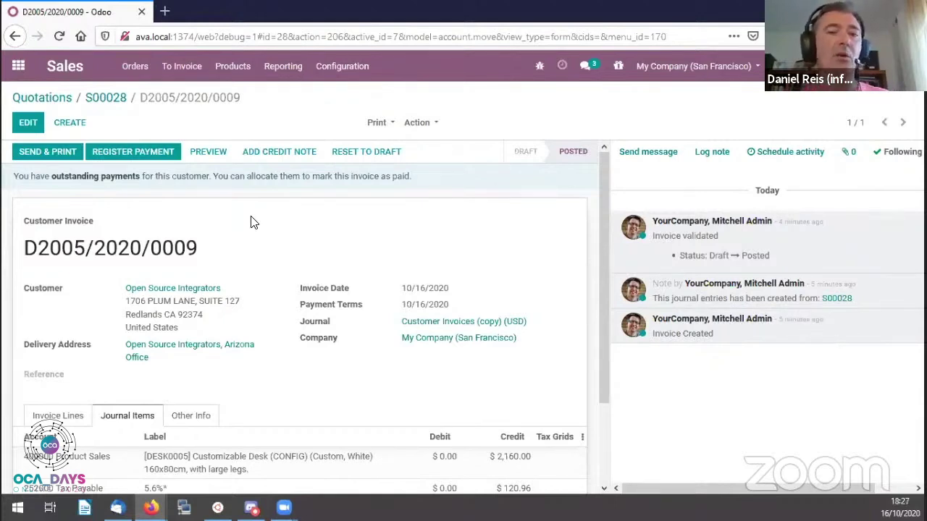
- Go from the posted invoice to the Invoicing app via the Odoo home screen
{"action": "scroll", "coordinate": [283, 225], "scroll_direction": "down", "scroll_amount": 3}
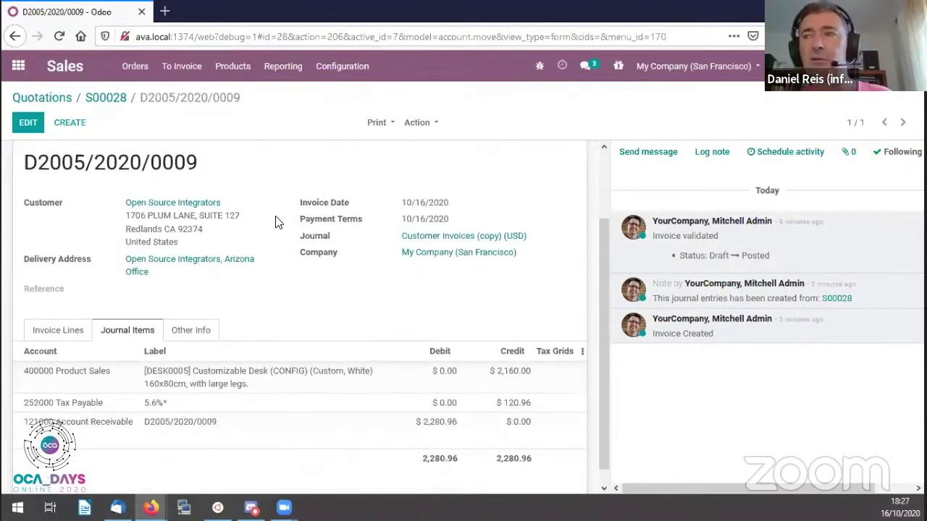
{"action": "scroll", "coordinate": [243, 243], "scroll_direction": "up", "scroll_amount": 3}
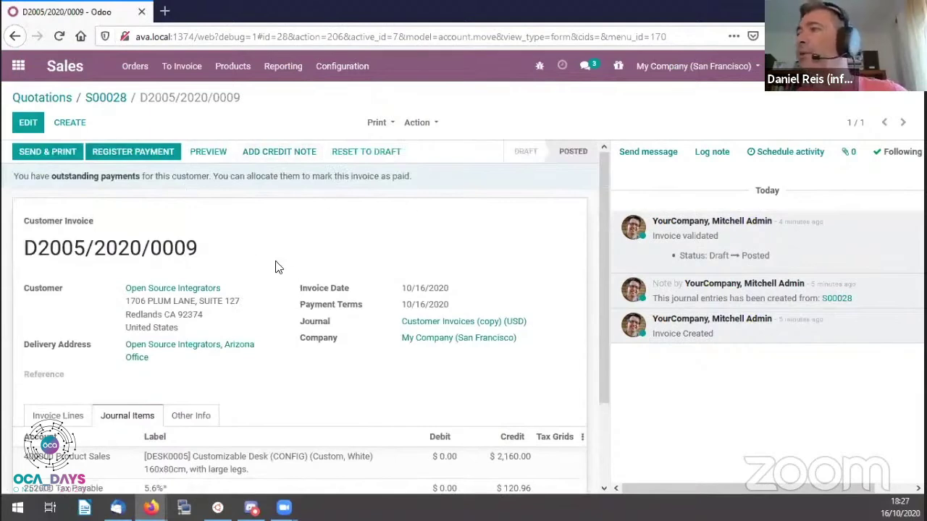
{"action": "left_click", "coordinate": [18, 66]}
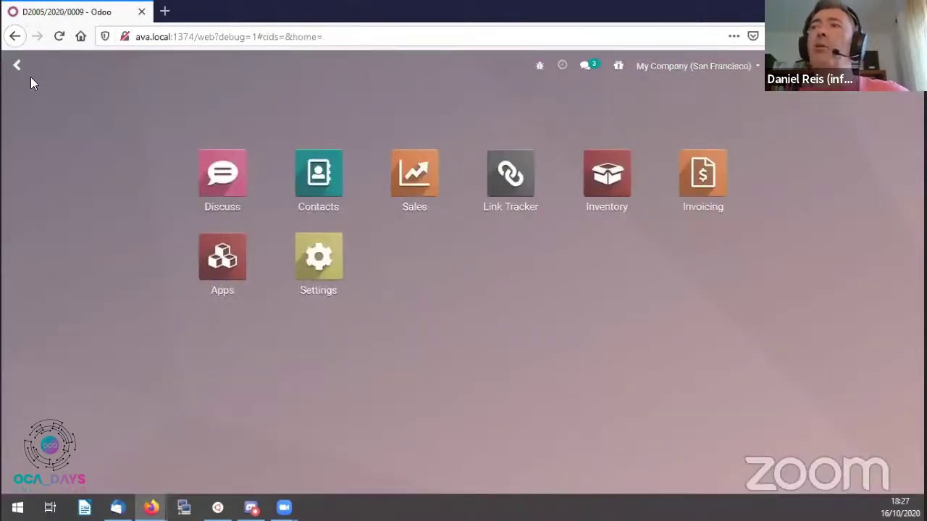
{"action": "left_click", "coordinate": [10, 65]}
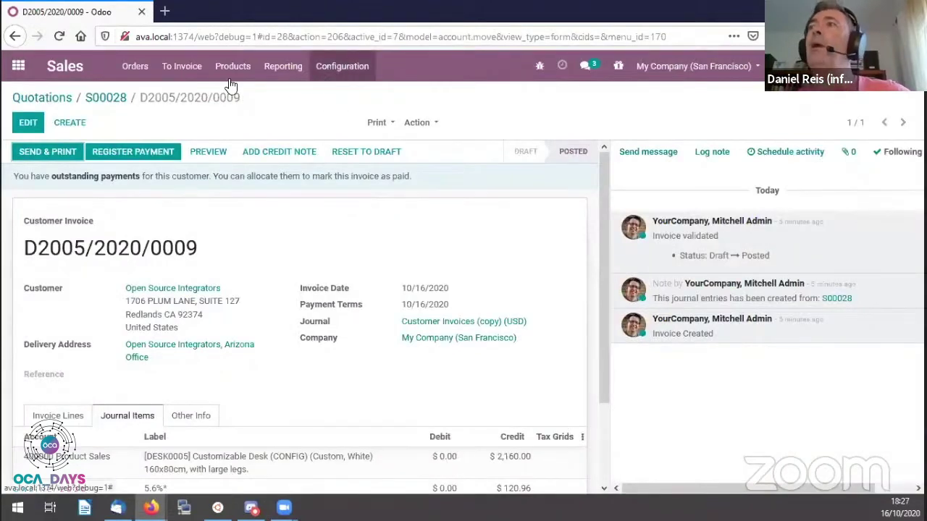
{"action": "left_click", "coordinate": [19, 66]}
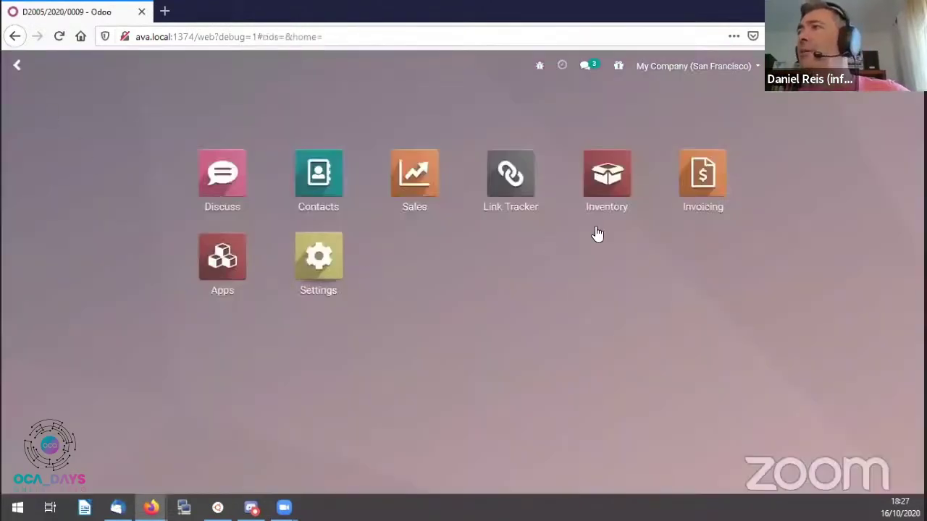
{"action": "left_click", "coordinate": [693, 173]}
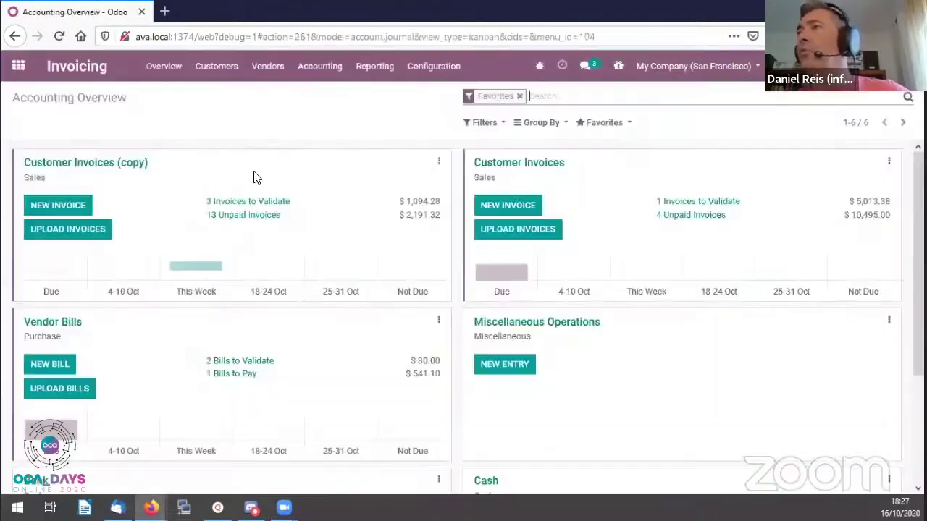
- Bring up the Invoicing Configuration menu listing the AvaTax options
{"action": "left_click", "coordinate": [431, 67]}
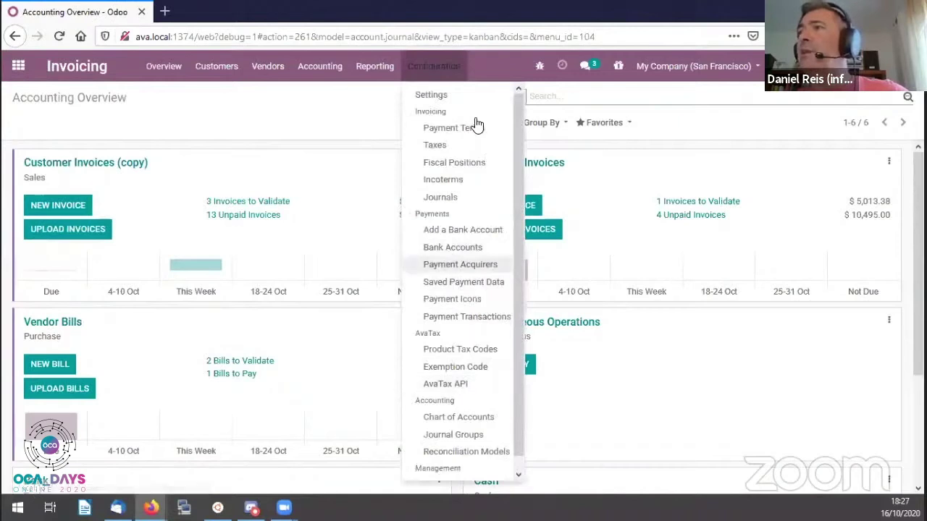
{"action": "left_click", "coordinate": [84, 64]}
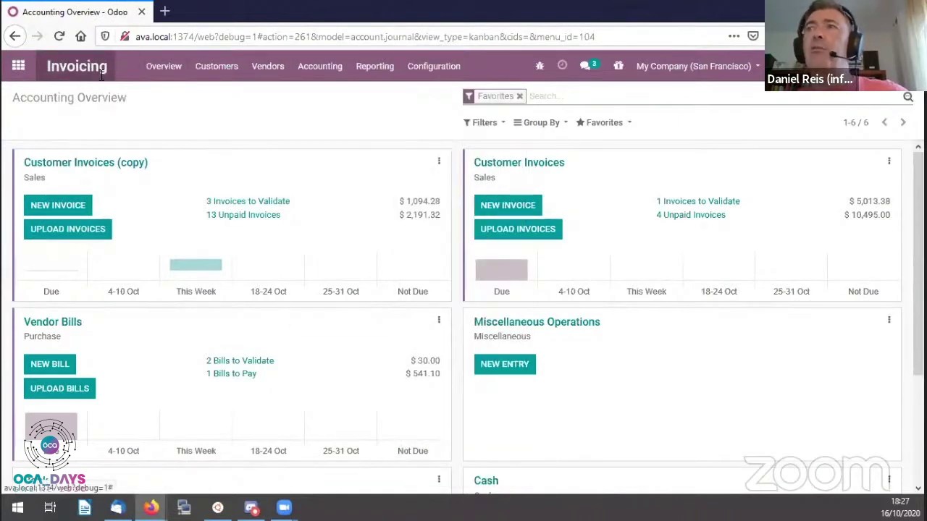
{"action": "left_click", "coordinate": [446, 70]}
{"action": "left_click", "coordinate": [445, 72]}
{"action": "left_click", "coordinate": [444, 70]}
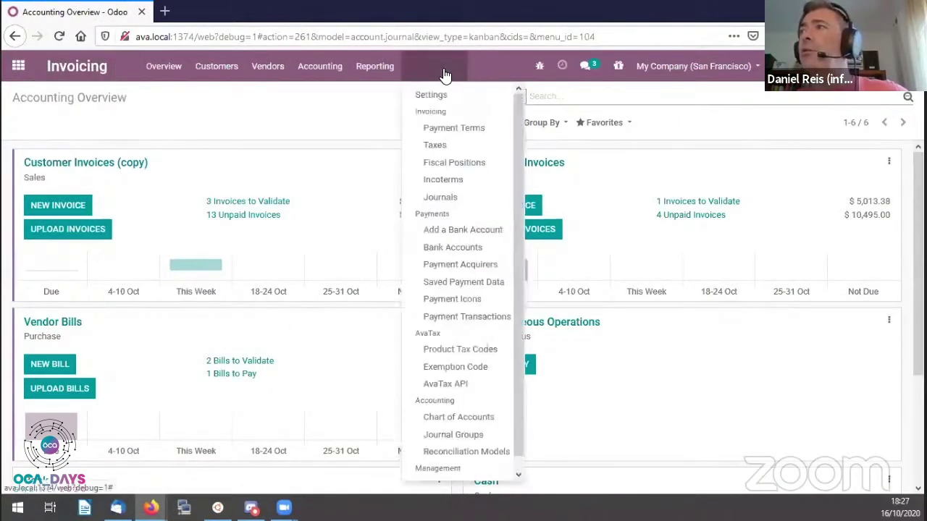
- Open the company's AvaTax API record and view its Tax Calculation and Address Validation settings
{"action": "left_click", "coordinate": [461, 387]}
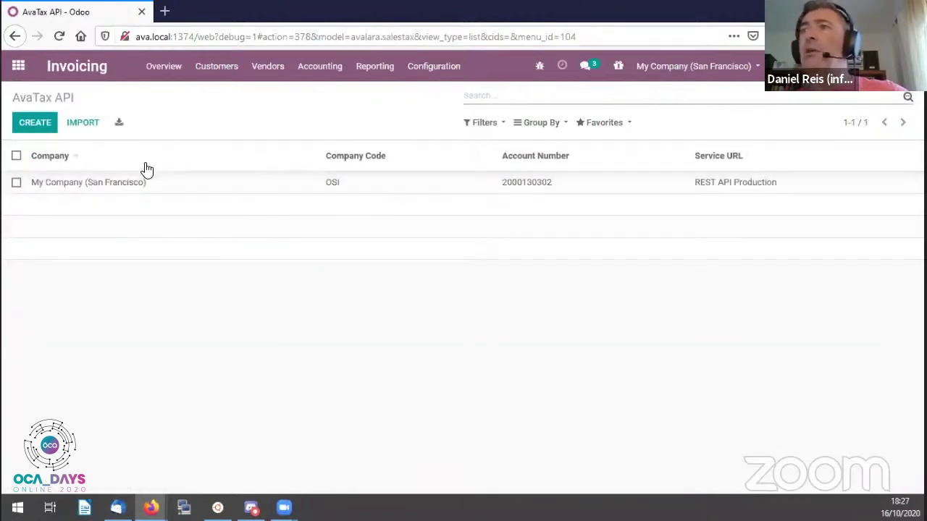
{"action": "left_click", "coordinate": [271, 190]}
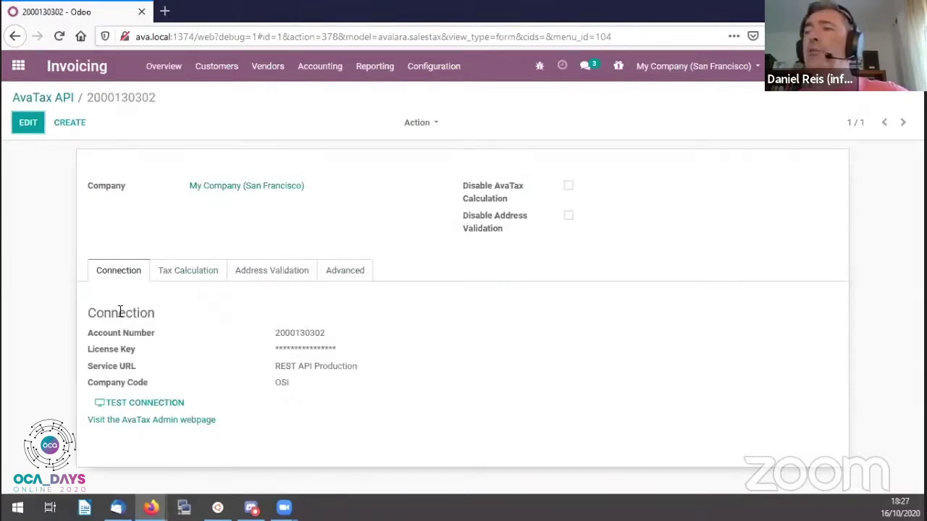
{"action": "left_click", "coordinate": [189, 271]}
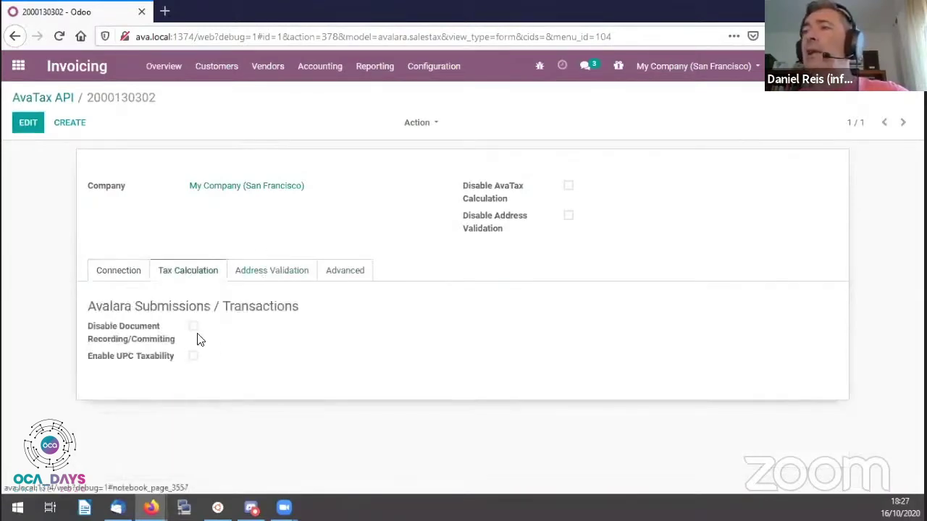
{"action": "left_click", "coordinate": [271, 274]}
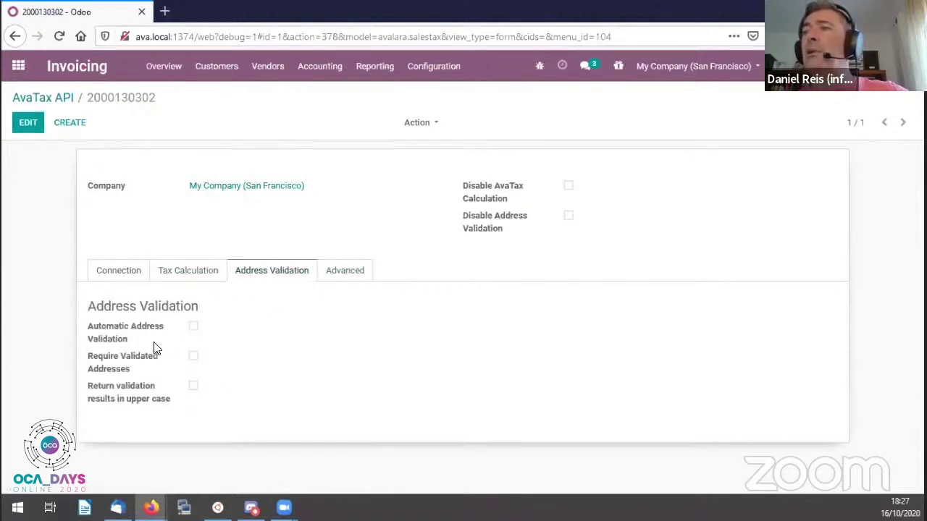
- Inspect the Automatic Address Validation field, then review the Advanced adapter settings
{"action": "left_click_drag", "start_coordinate": [87, 328], "coordinate": [136, 350]}
{"action": "mouse_move", "coordinate": [136, 349]}
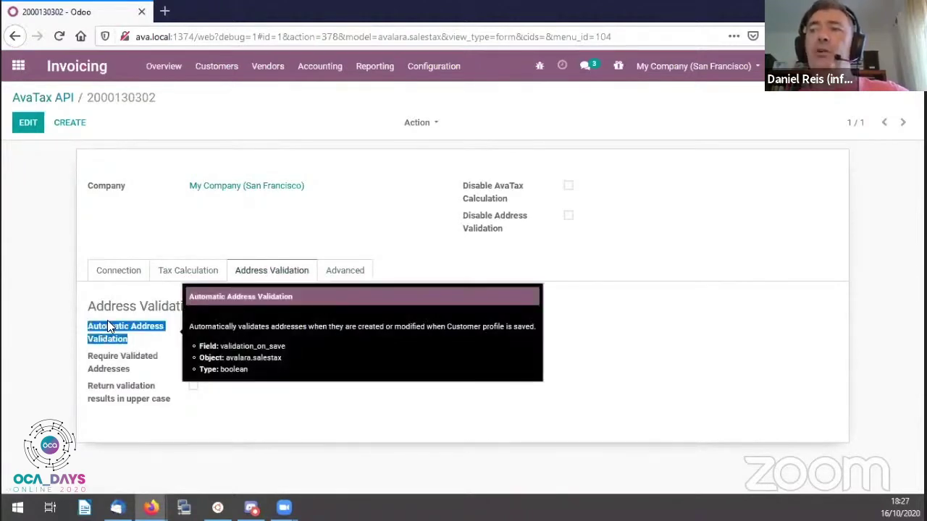
{"action": "left_click", "coordinate": [110, 323]}
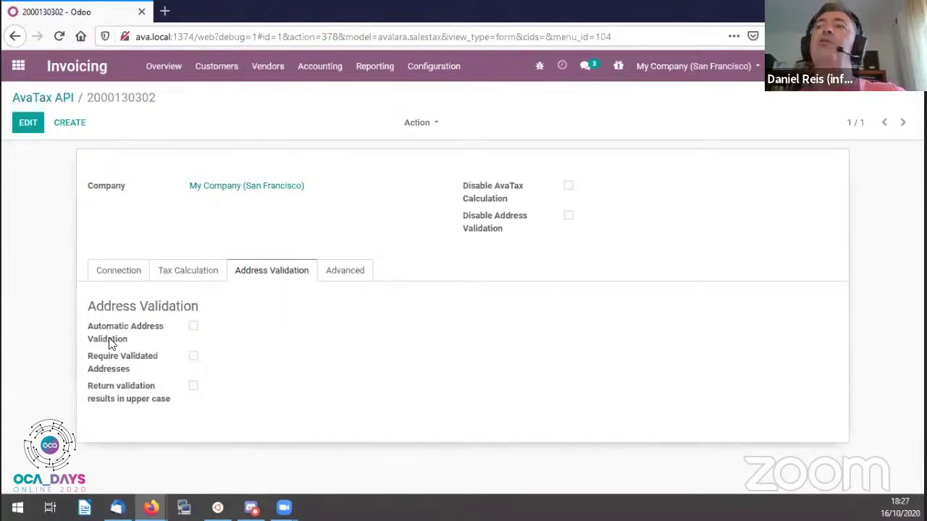
{"action": "left_click_drag", "start_coordinate": [132, 342], "coordinate": [92, 331]}
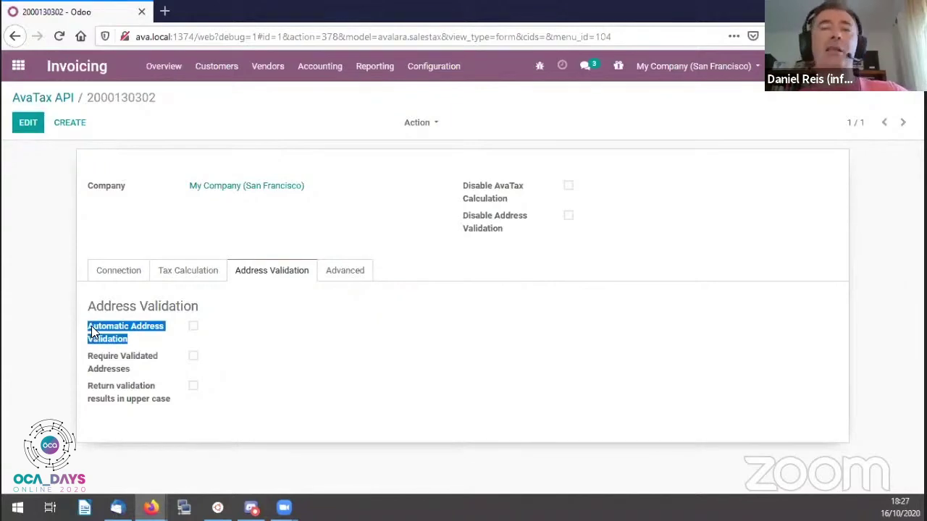
{"action": "left_click", "coordinate": [346, 274]}
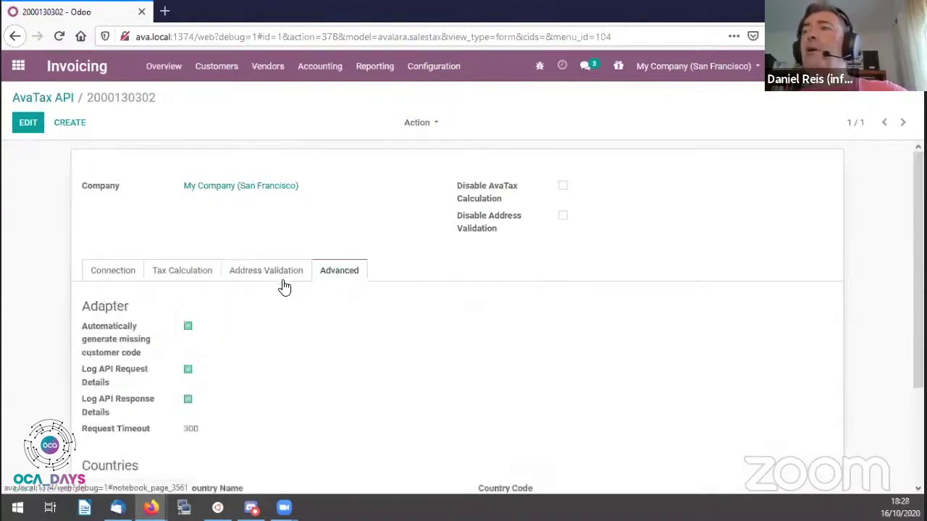
{"action": "scroll", "coordinate": [245, 300], "scroll_direction": "down", "scroll_amount": 3}
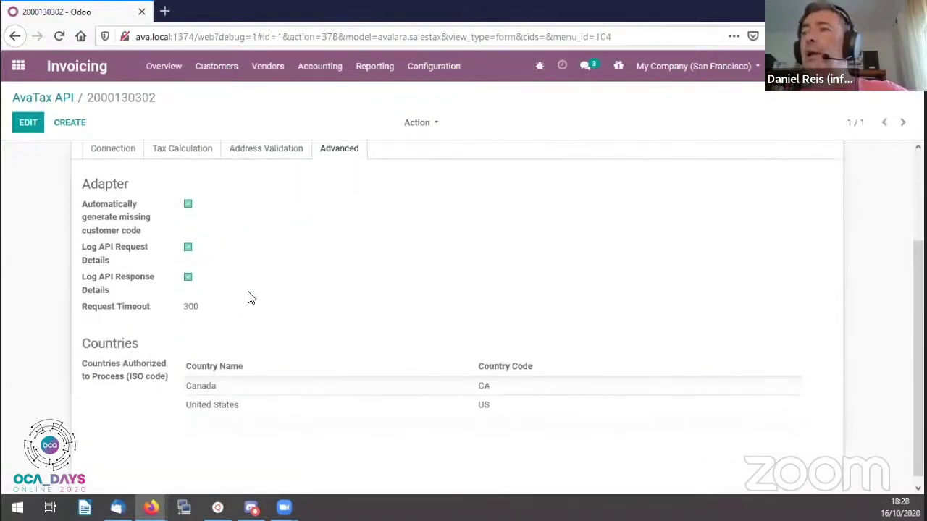
{"action": "scroll", "coordinate": [263, 289], "scroll_direction": "up", "scroll_amount": 3}
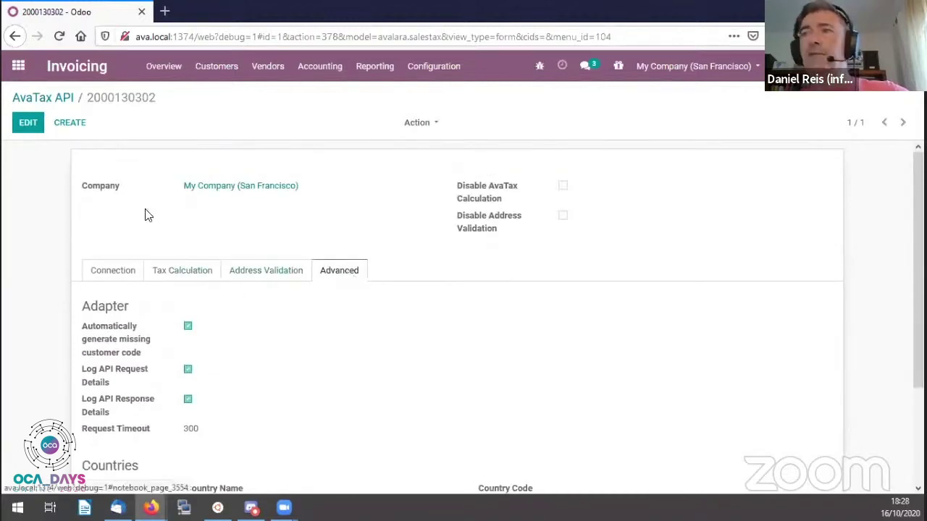
- Review the AVATAX tax definition and its Advanced Options from the Taxes list
{"action": "left_click", "coordinate": [426, 71]}
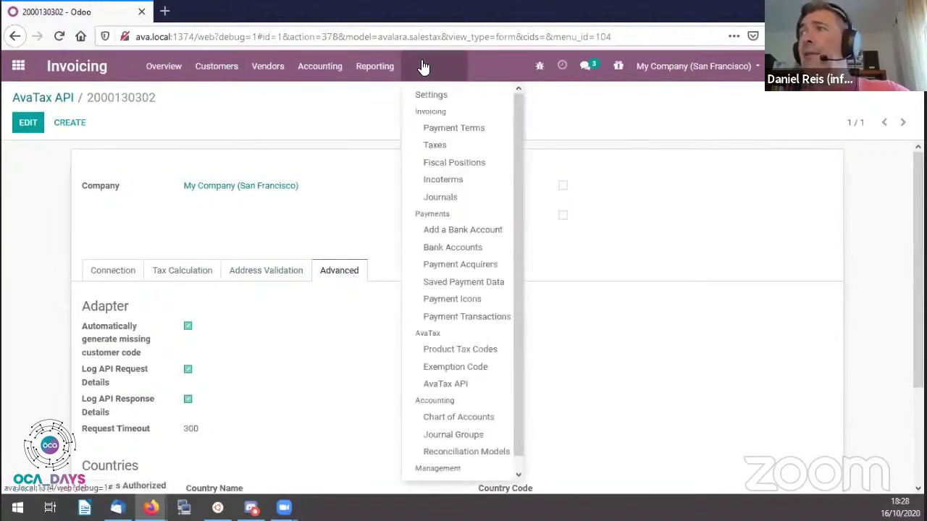
{"action": "left_click", "coordinate": [435, 147]}
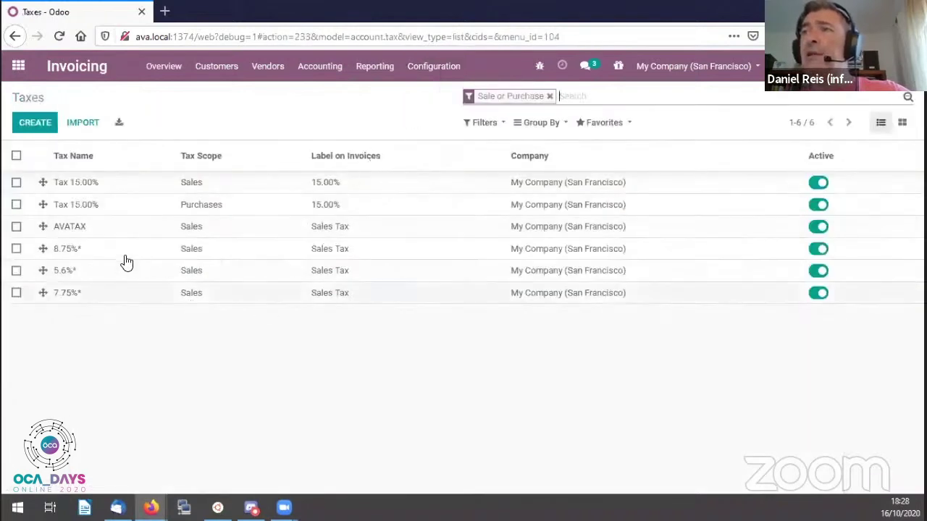
{"action": "left_click", "coordinate": [67, 228]}
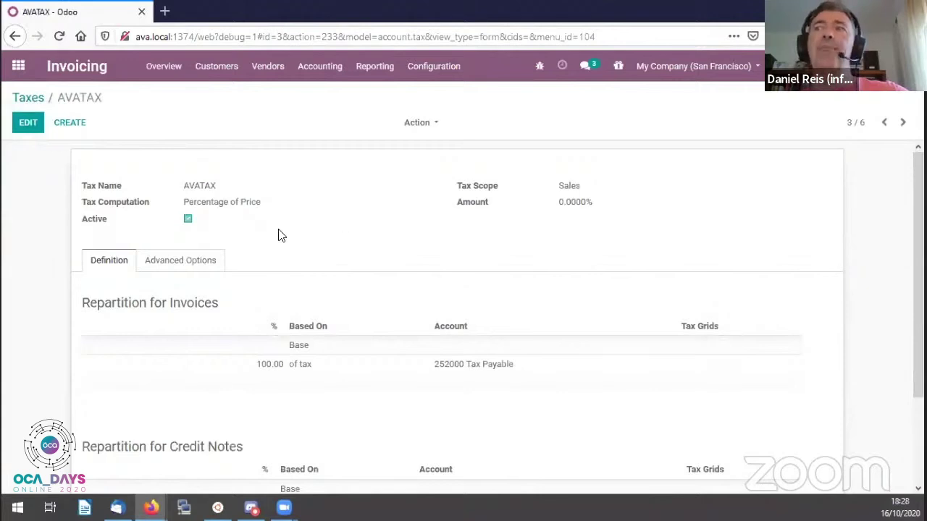
{"action": "scroll", "coordinate": [273, 213], "scroll_direction": "down", "scroll_amount": 3}
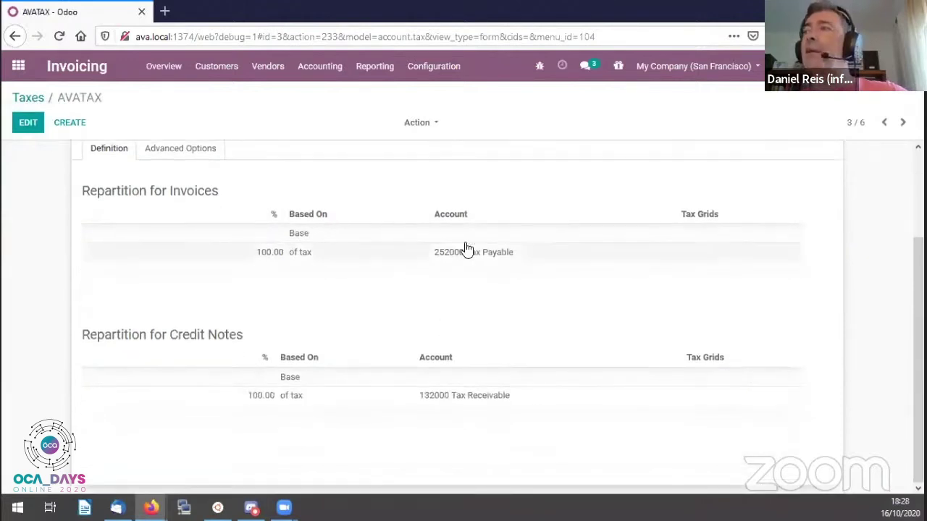
{"action": "mouse_move", "coordinate": [471, 230]}
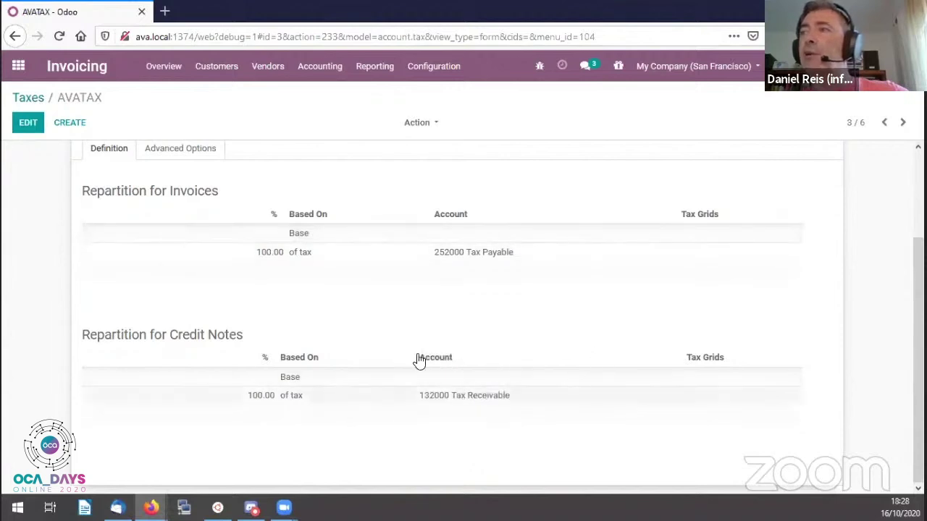
{"action": "scroll", "coordinate": [398, 340], "scroll_direction": "up", "scroll_amount": 3}
{"action": "left_click", "coordinate": [175, 267]}
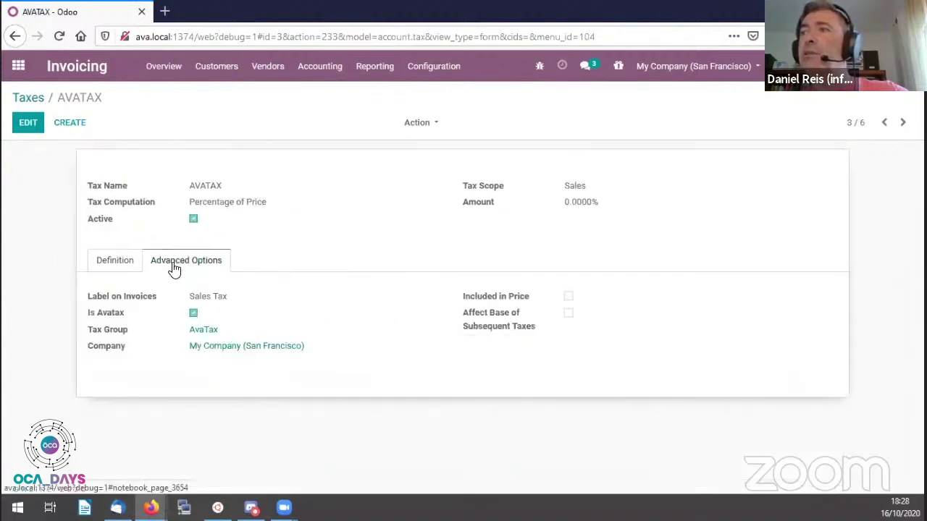
{"action": "left_click", "coordinate": [29, 98]}
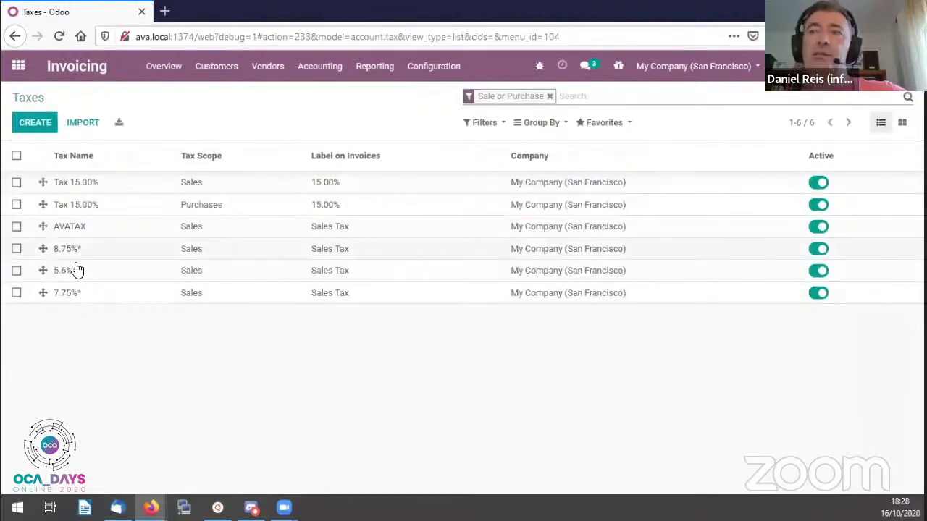
- Review the 7.75%* tax definition and return to the six-tax list
{"action": "left_click", "coordinate": [65, 294]}
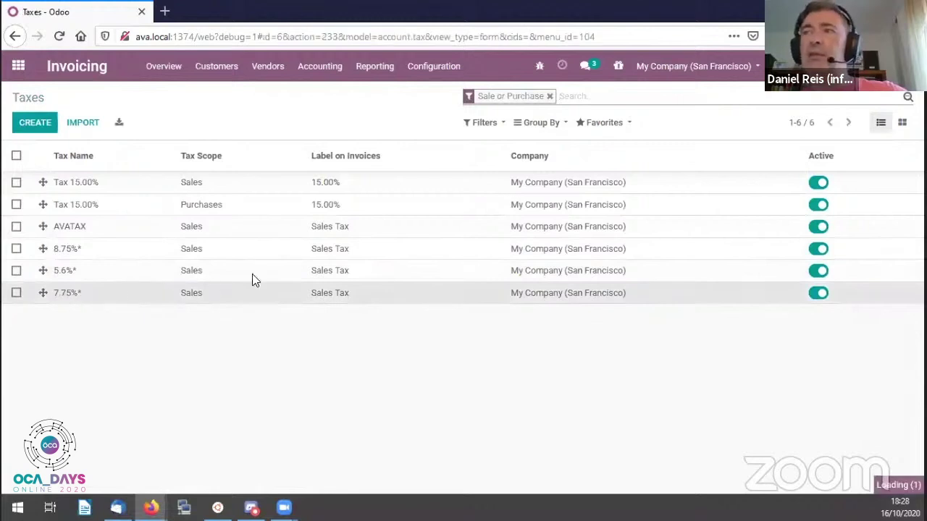
{"action": "scroll", "coordinate": [510, 248], "scroll_direction": "down", "scroll_amount": 1}
{"action": "scroll", "coordinate": [510, 248], "scroll_direction": "down", "scroll_amount": 1}
{"action": "scroll", "coordinate": [297, 229], "scroll_direction": "up", "scroll_amount": 2}
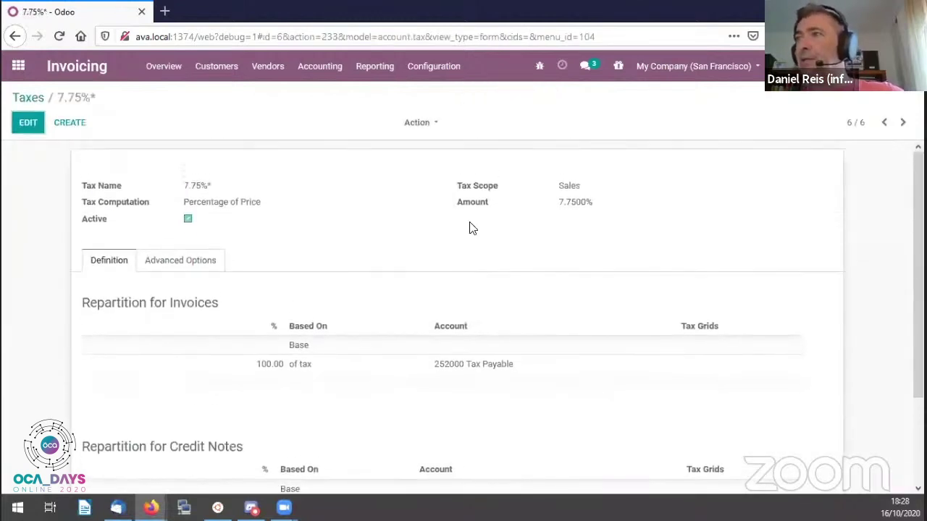
{"action": "left_click", "coordinate": [24, 96]}
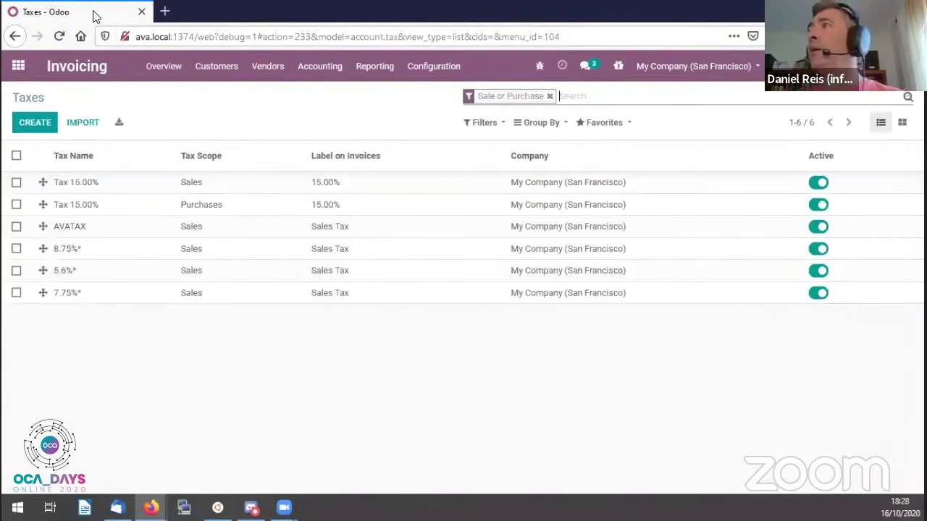
- Bring the byobu terminal with the Odoo server log back to the front
{"action": "key", "text": "alt+Tab"}
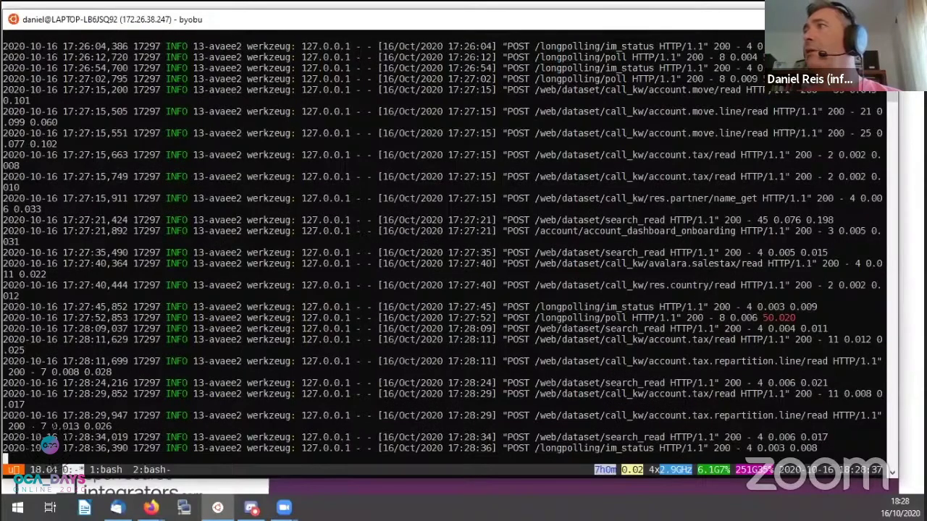